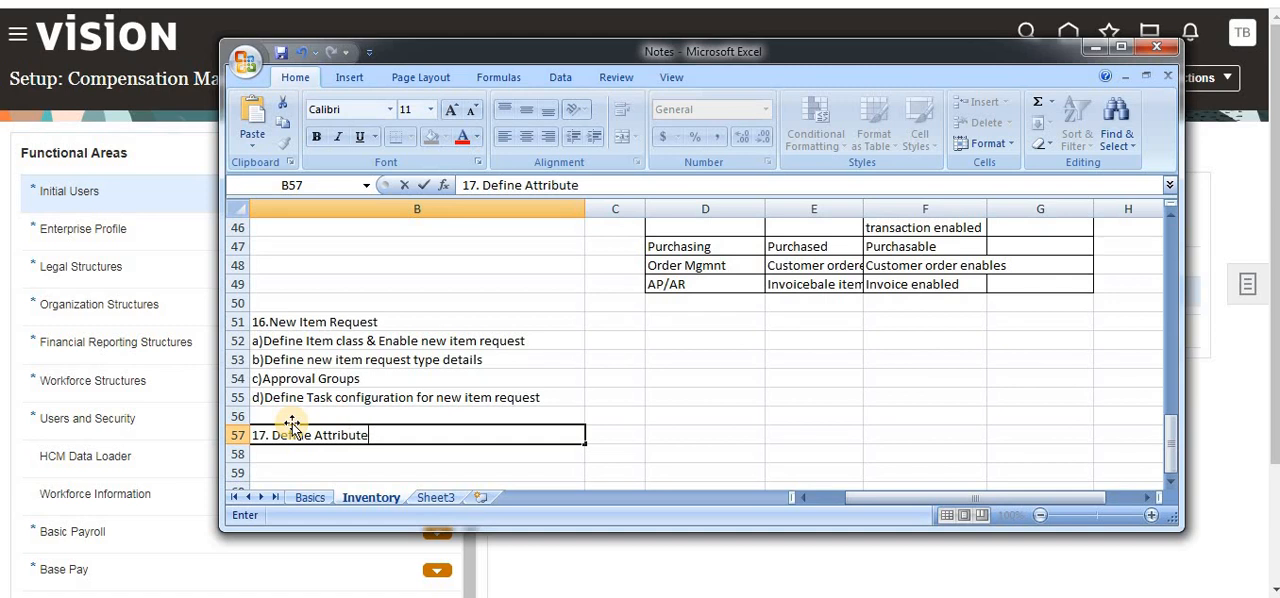
# - Complete the heading in cell B57 as "17. Define Attribute Template" and switch to the Oracle Fusion setup page
pyautogui.write('plate')
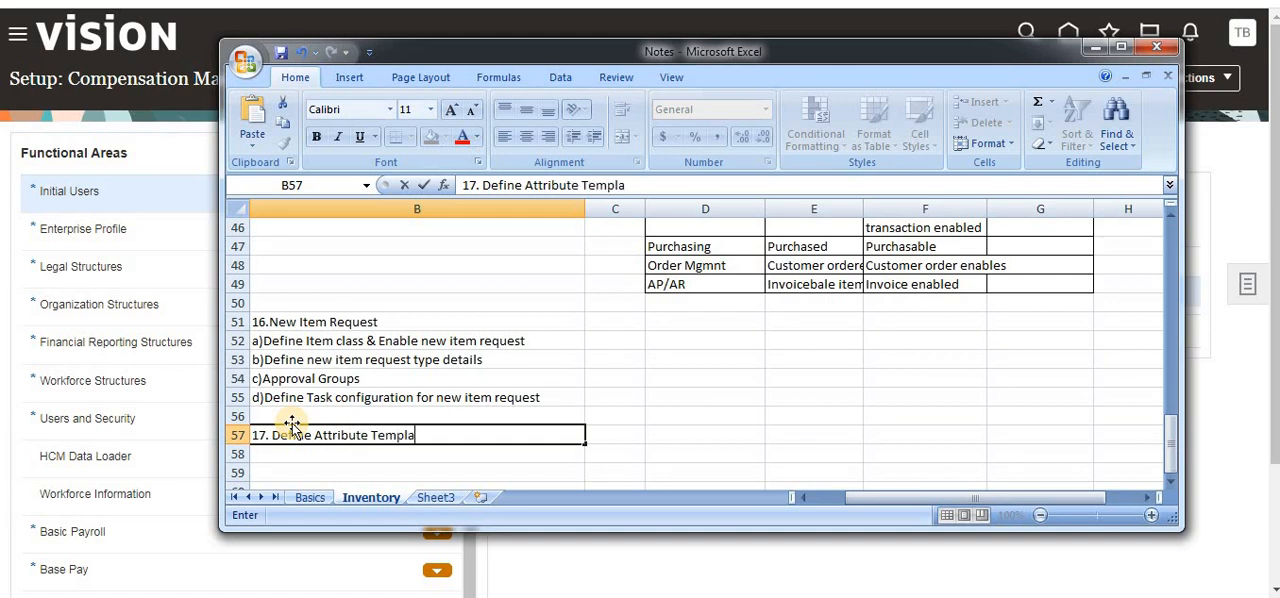
pyautogui.click(634, 468)
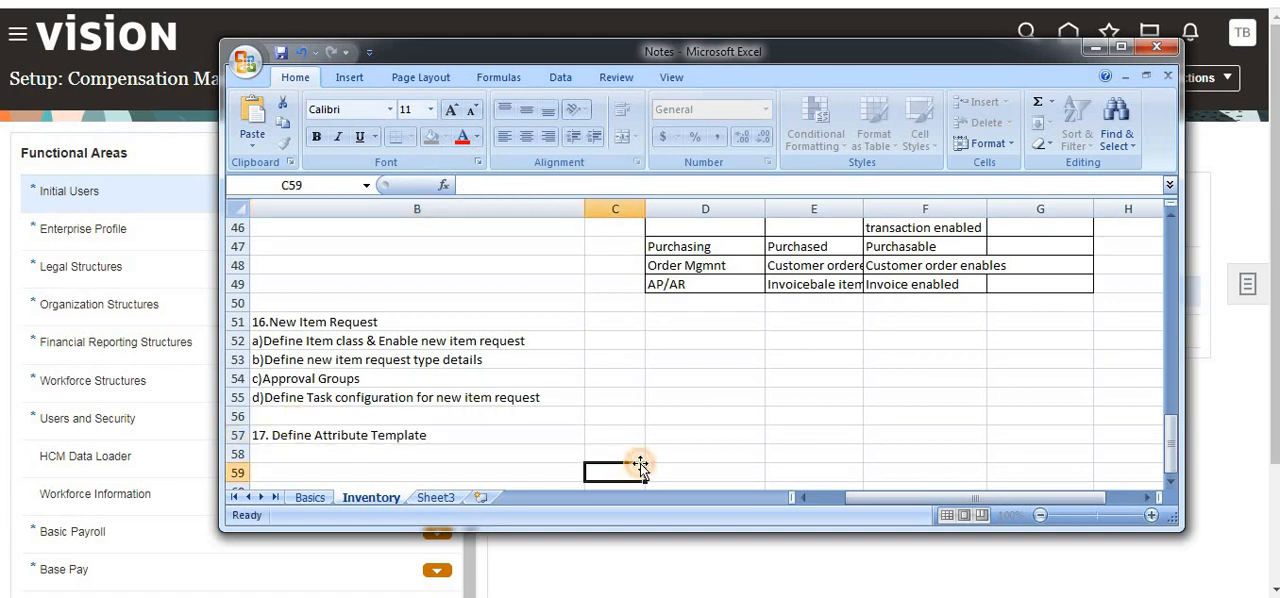
pyautogui.click(336, 455)
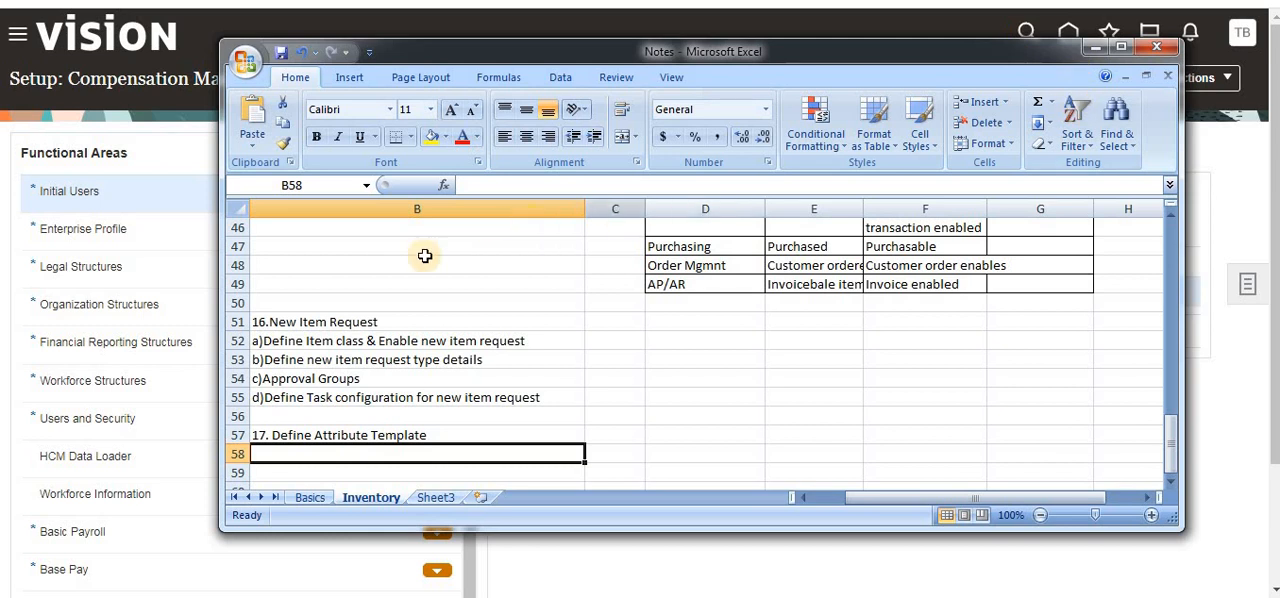
pyautogui.click(442, 437)
pyautogui.click(441, 452)
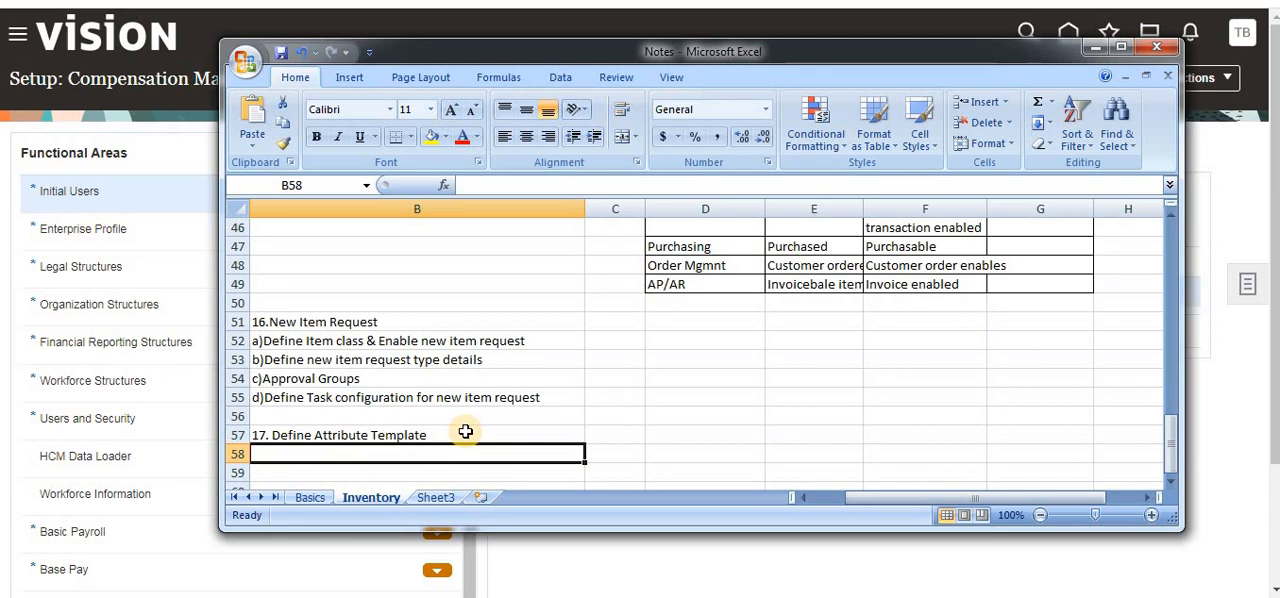
pyautogui.click(1098, 48)
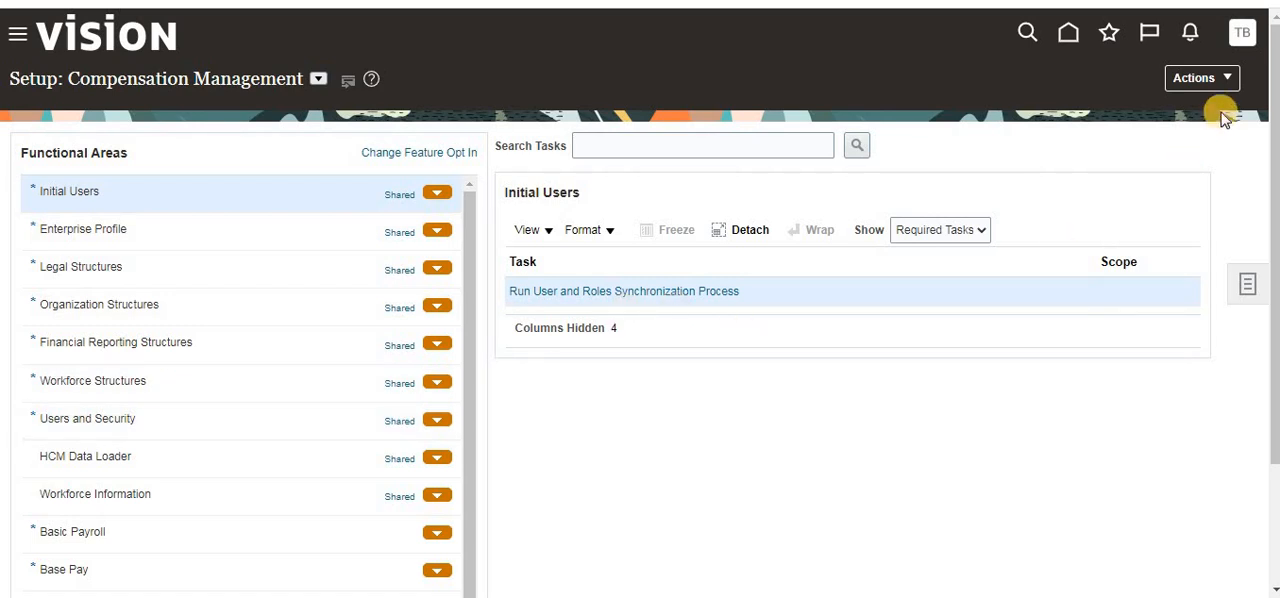
# - Change the setup offering to Product Management
pyautogui.click(1246, 36)
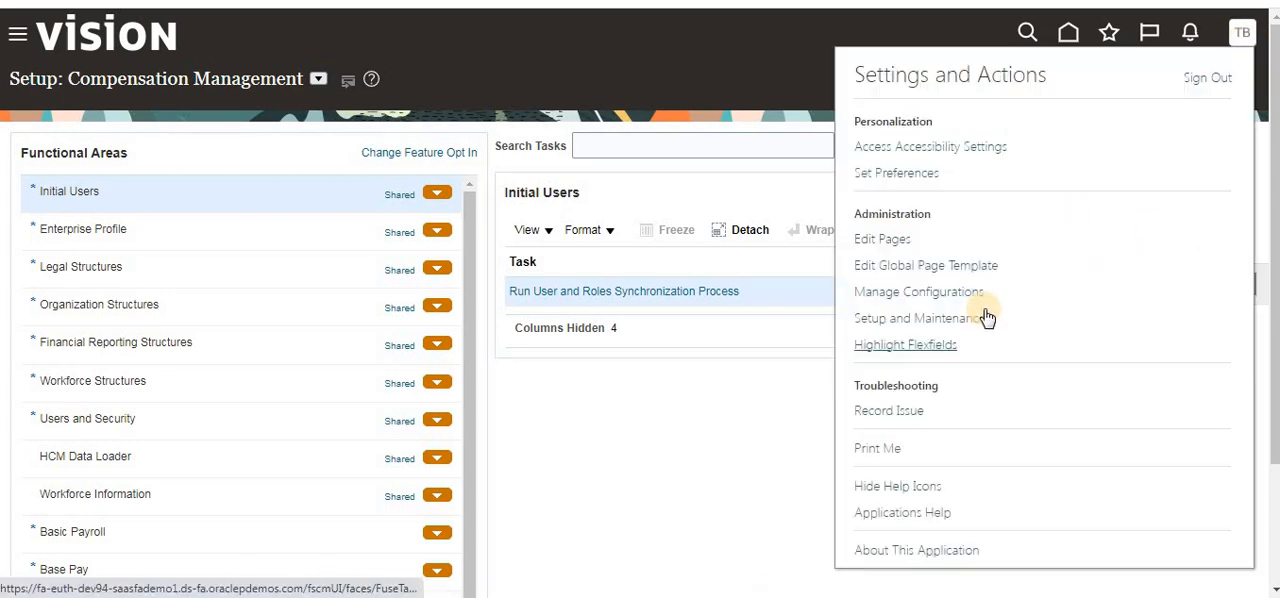
pyautogui.click(321, 82)
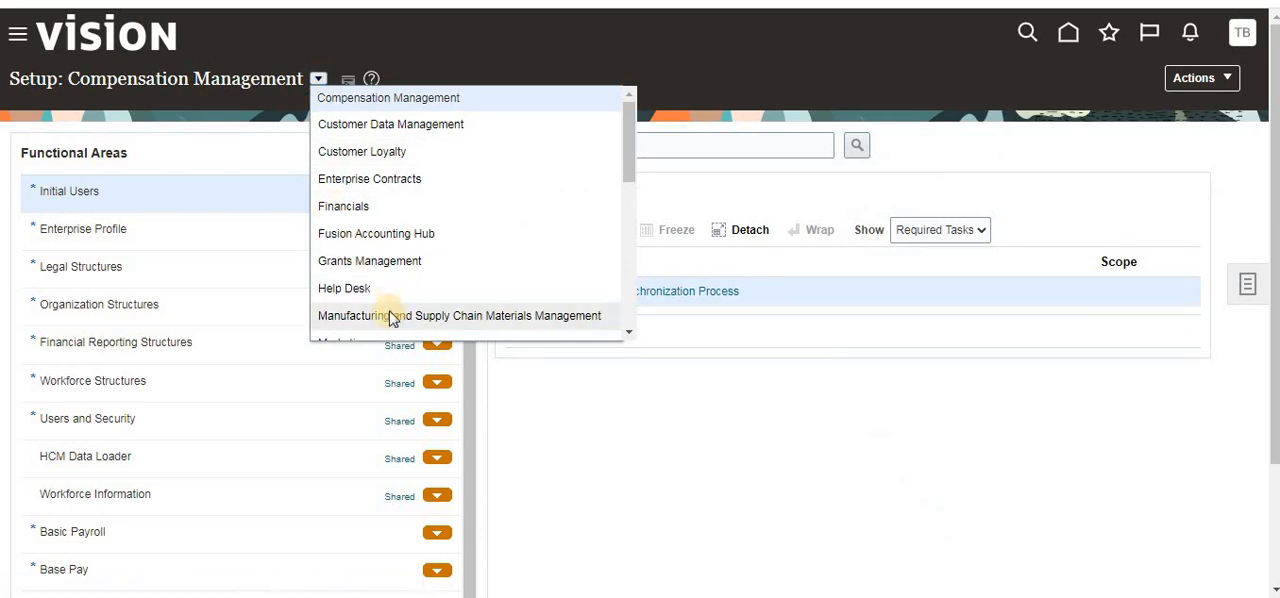
pyautogui.scroll(-1, 389, 305)
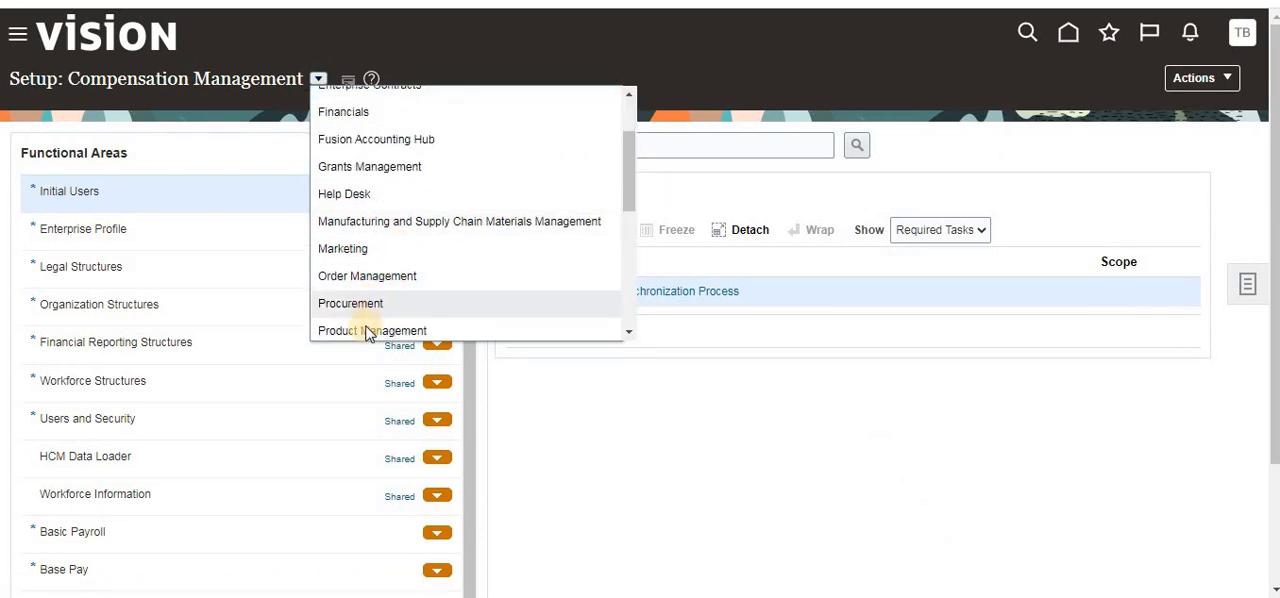
pyautogui.click(366, 327)
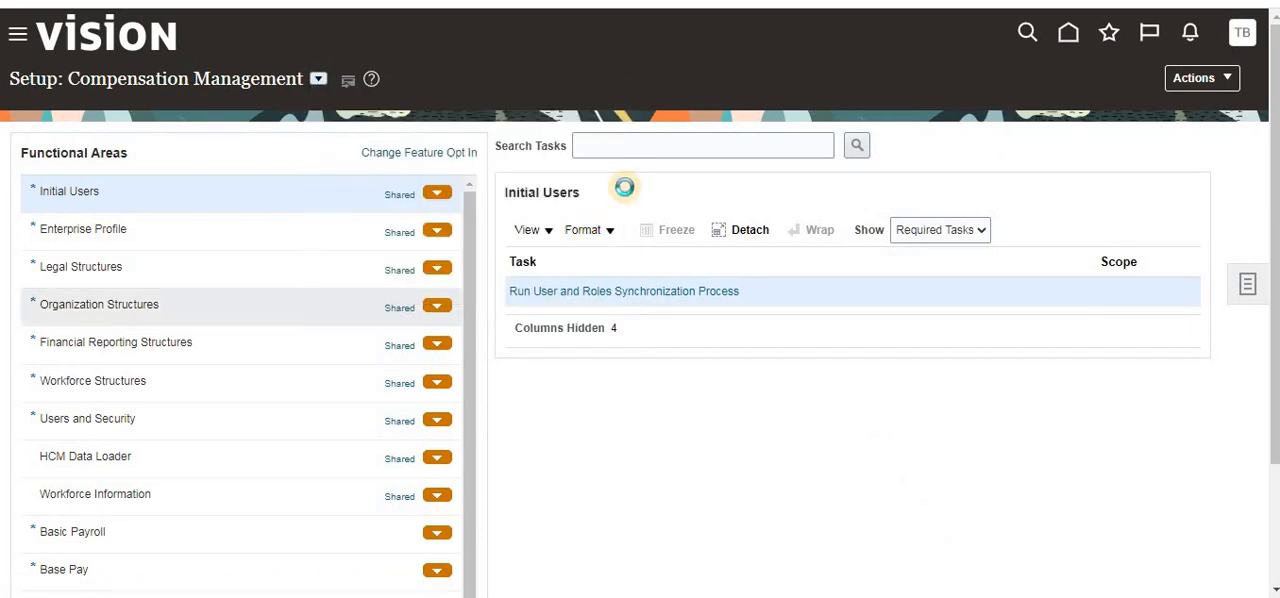
# - Search the setup tasks for "manage item clasess" and dismiss the results
pyautogui.click(674, 147)
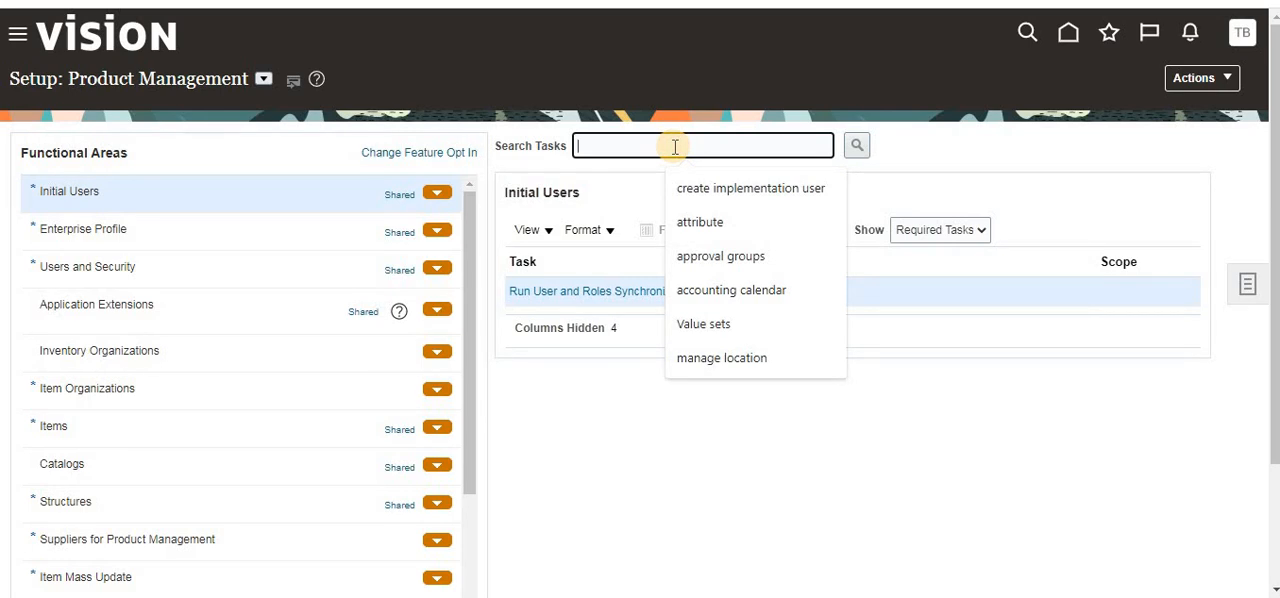
pyautogui.write('manage')
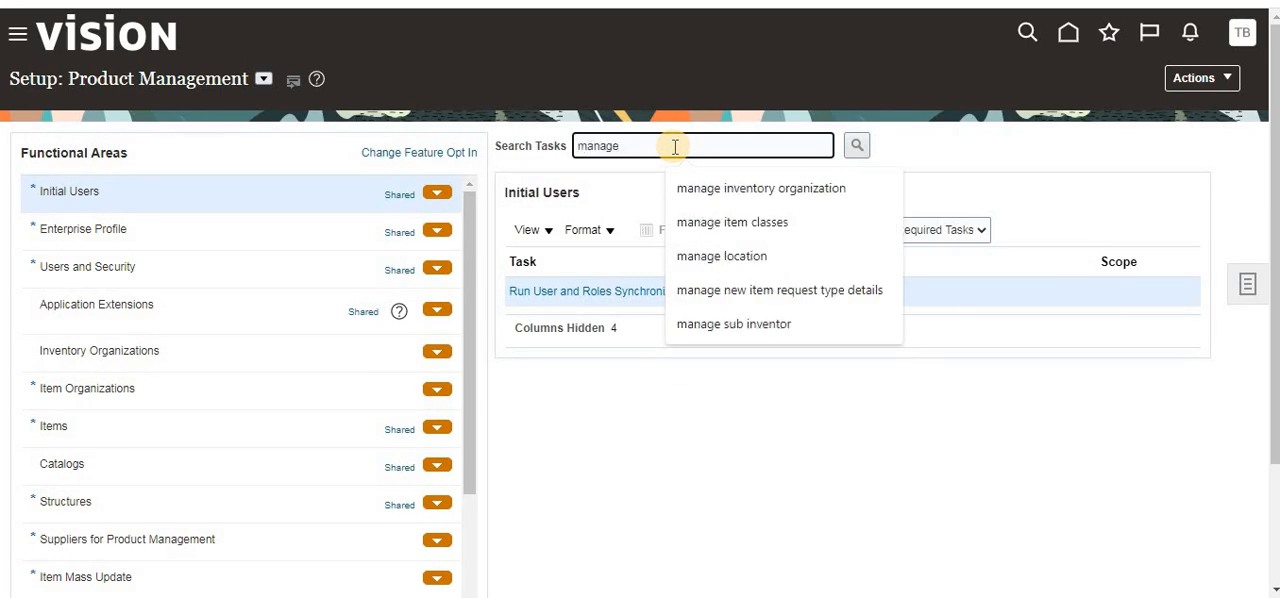
pyautogui.write(' item clas')
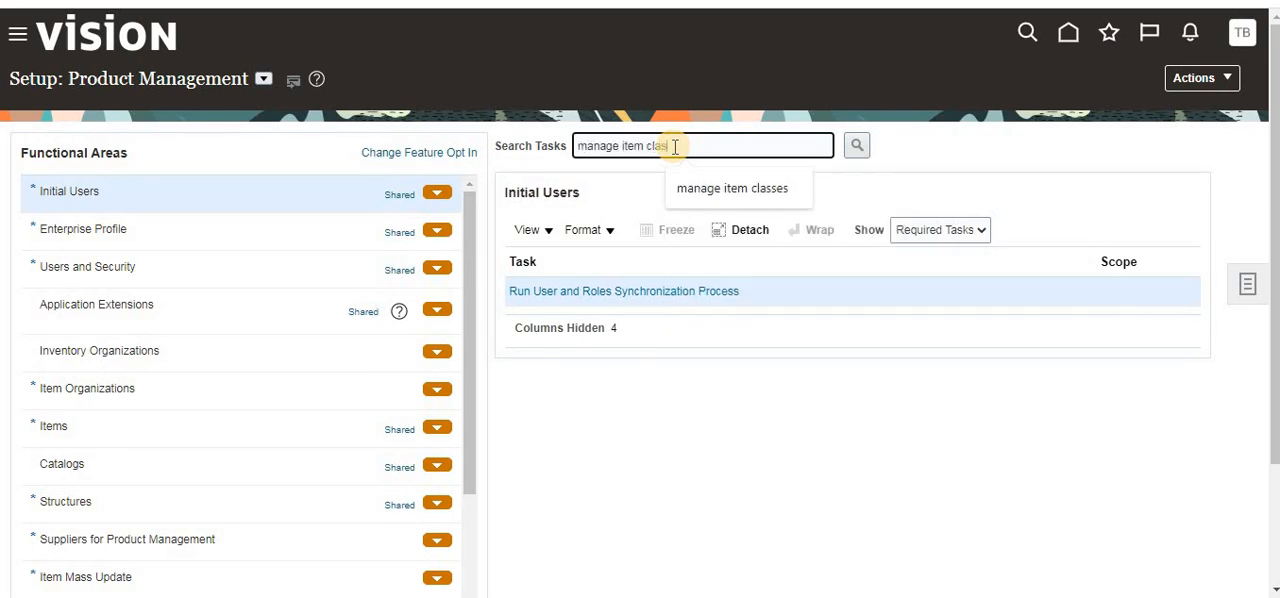
pyautogui.write('sess')
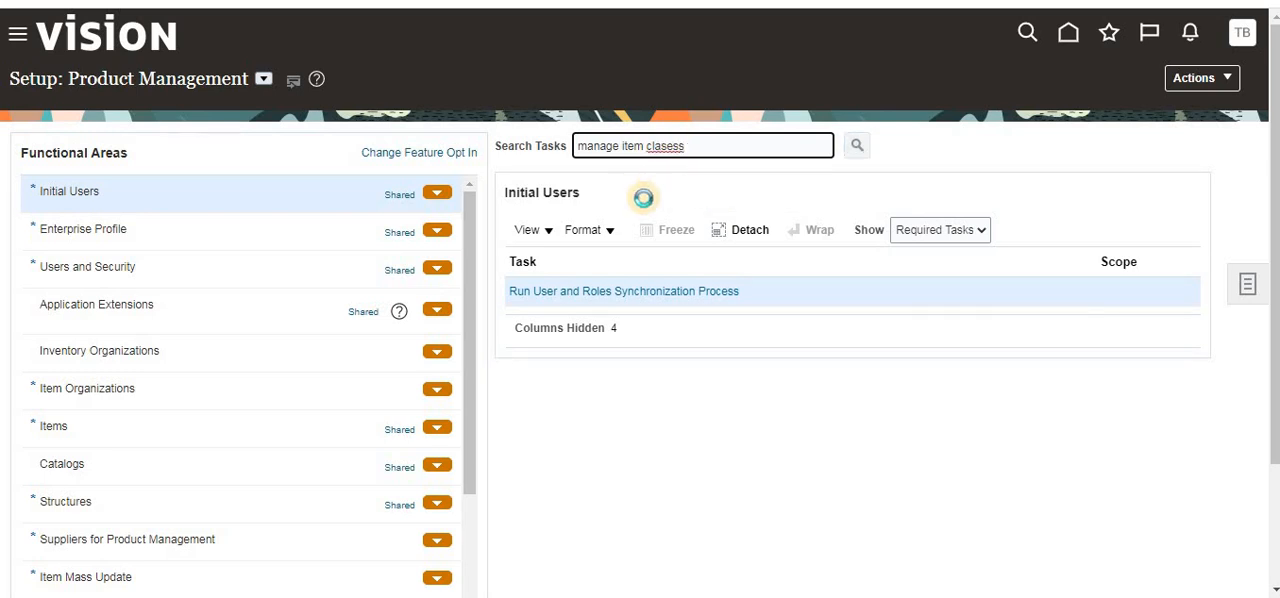
pyautogui.press('Return')
pyautogui.click(929, 335)
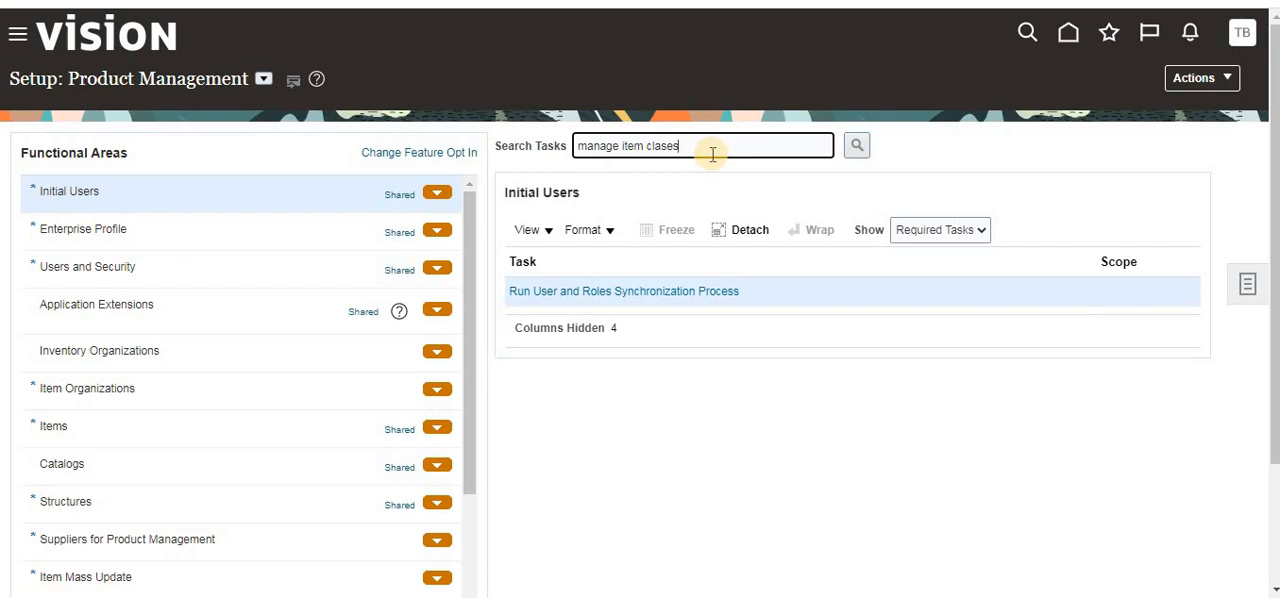
# - Search the setup tasks again with the term shortened to "manage item clase" and close the results
pyautogui.press('BackSpace')
pyautogui.press('Return')
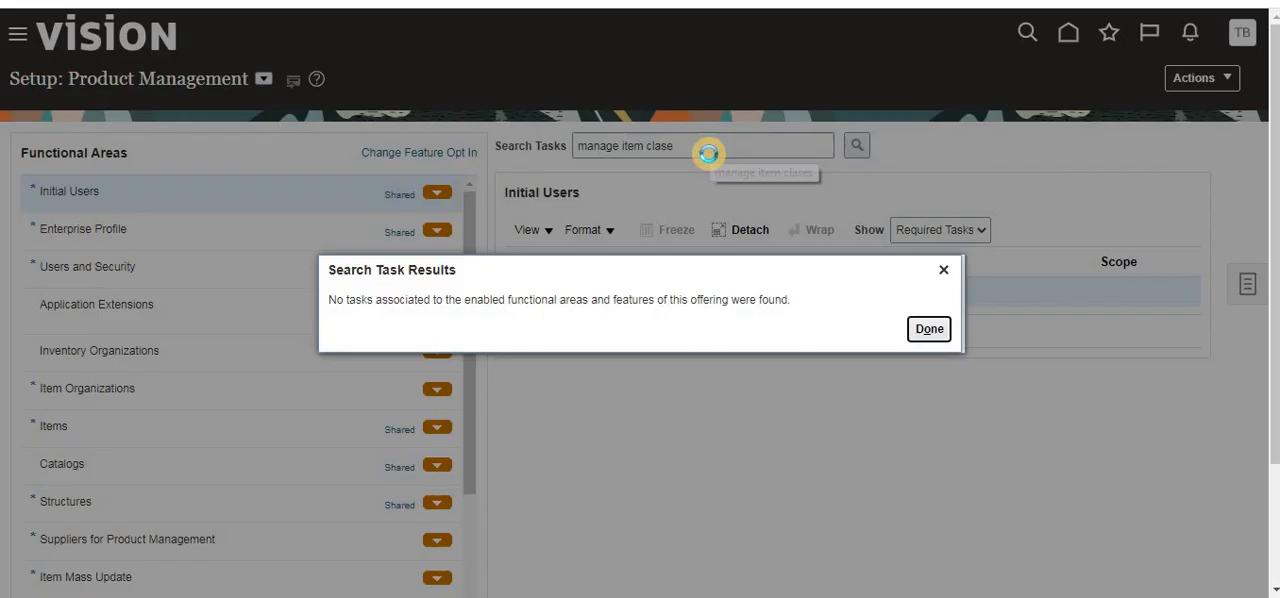
pyautogui.click(943, 269)
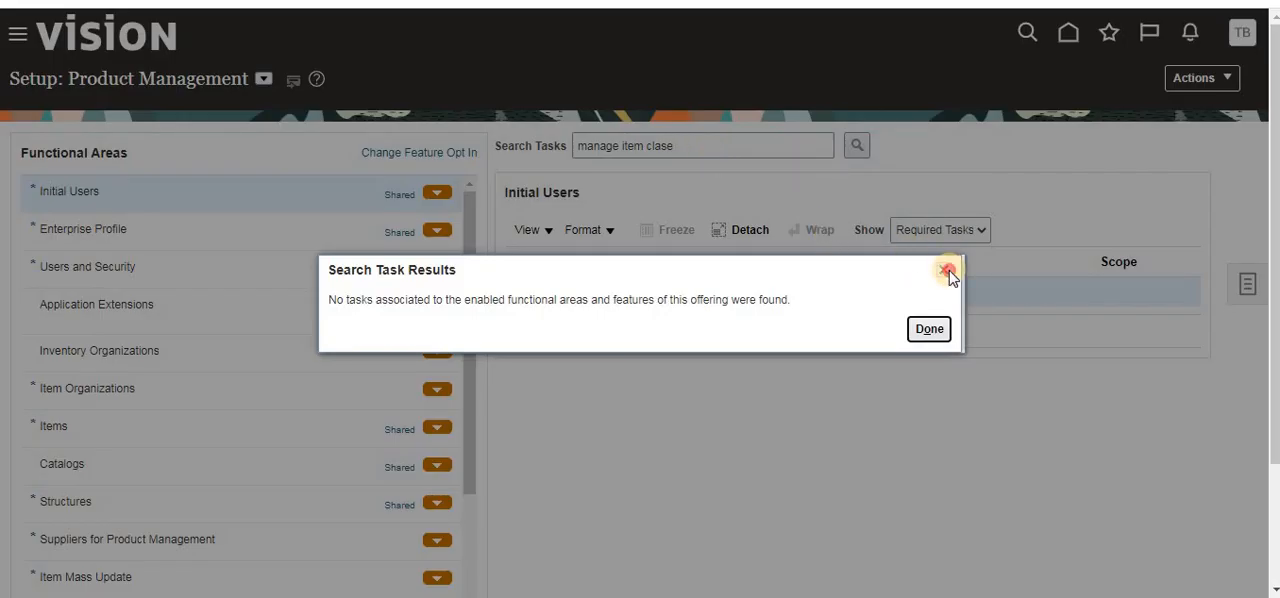
# - Open the Manage Item Classes task from the Items functional area
pyautogui.click(196, 418)
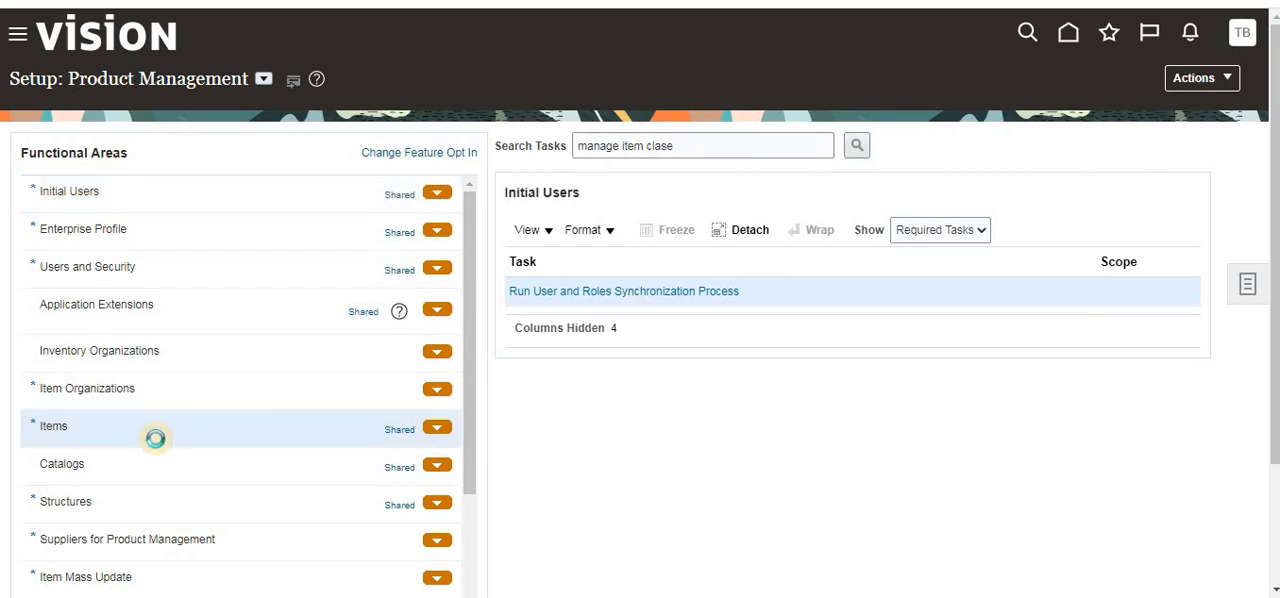
pyautogui.click(572, 322)
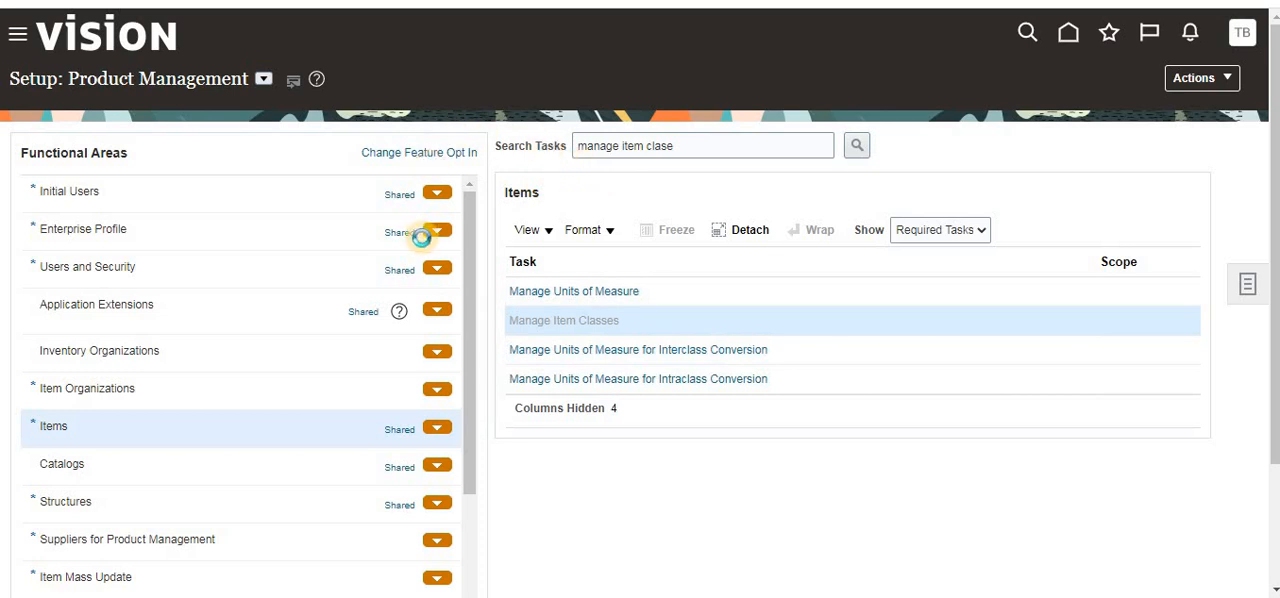
pyautogui.scroll(-3, 206, 294)
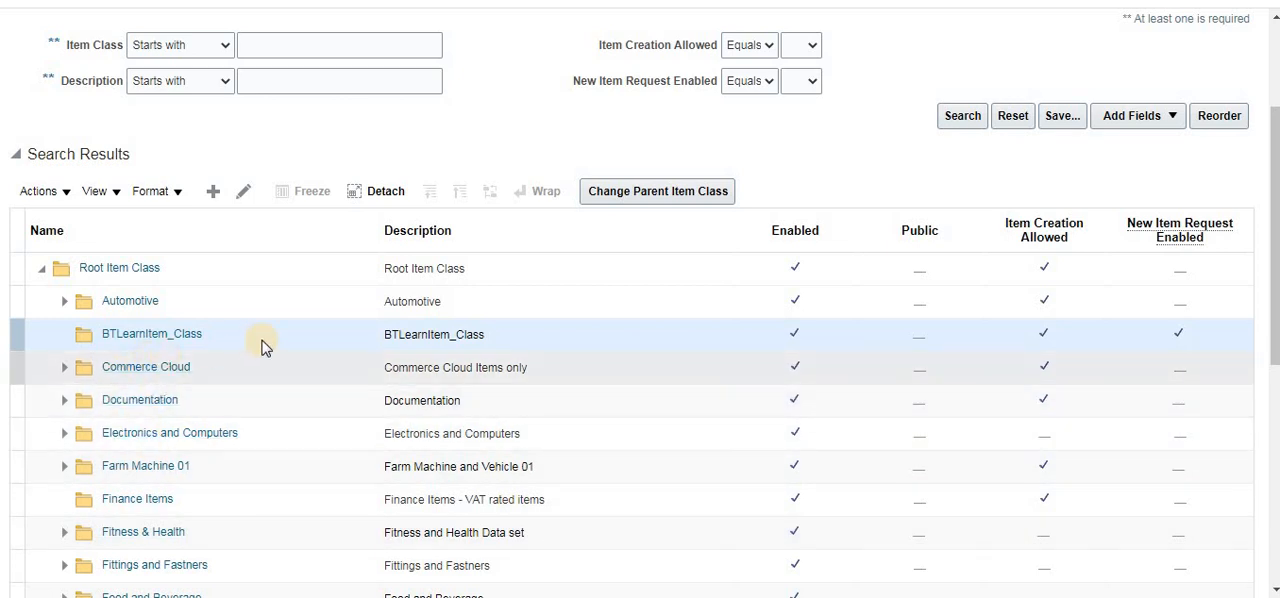
# - Open Root Item Class from the item class hierarchy for editing
pyautogui.click(112, 278)
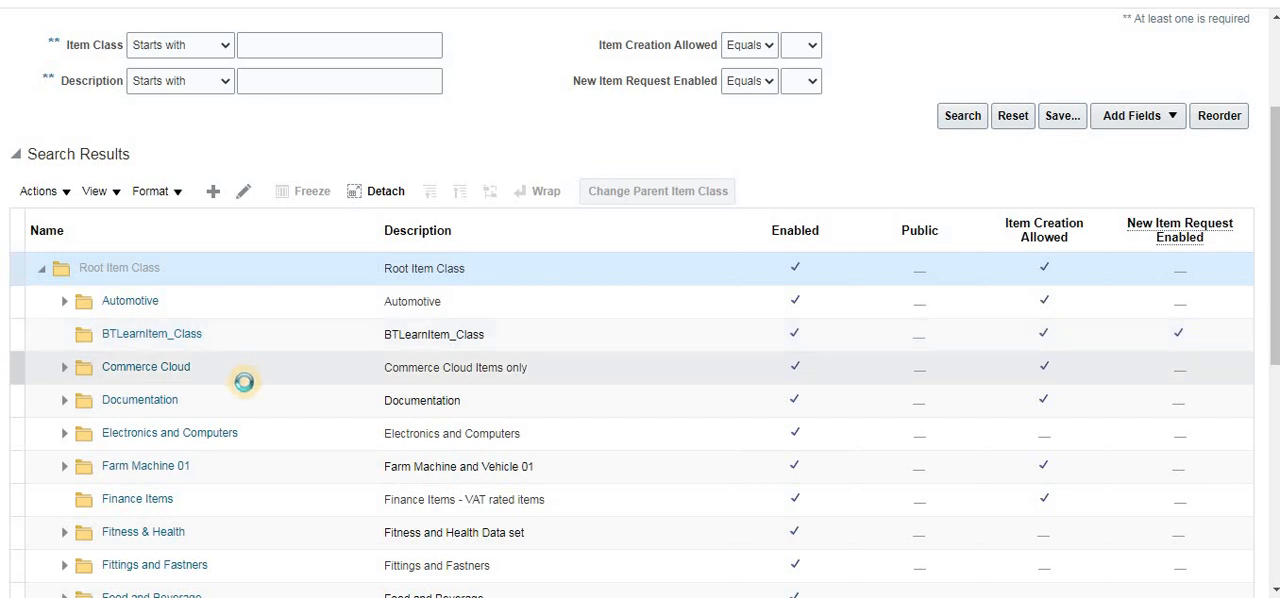
pyautogui.scroll(-5, 243, 382)
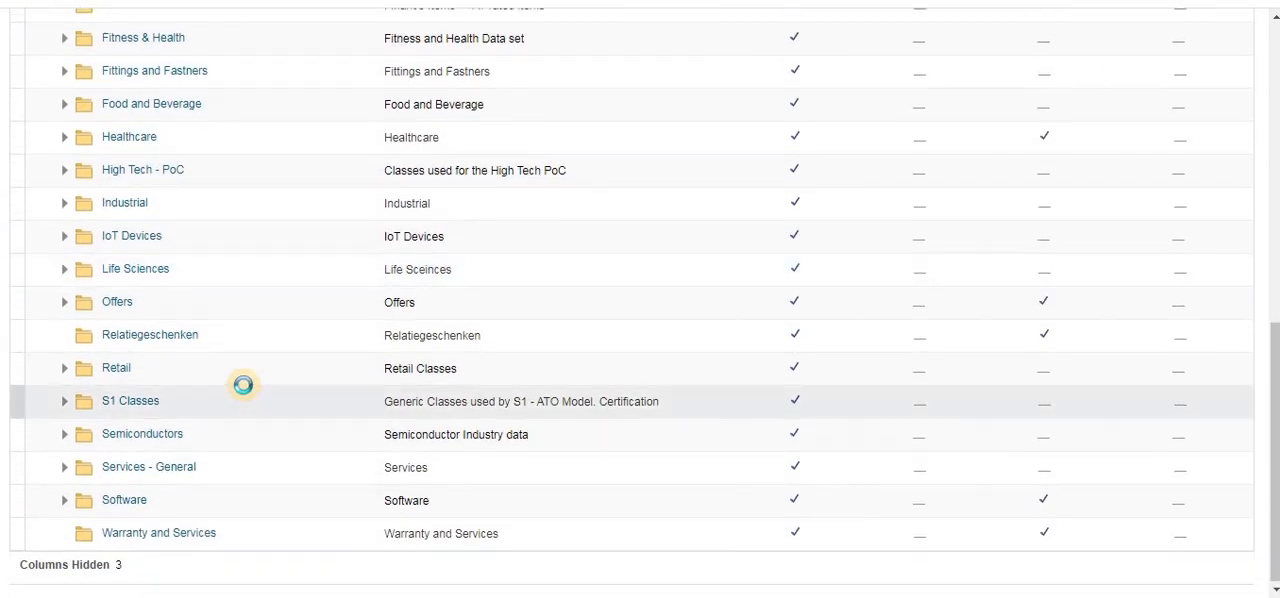
pyautogui.scroll(7, 243, 384)
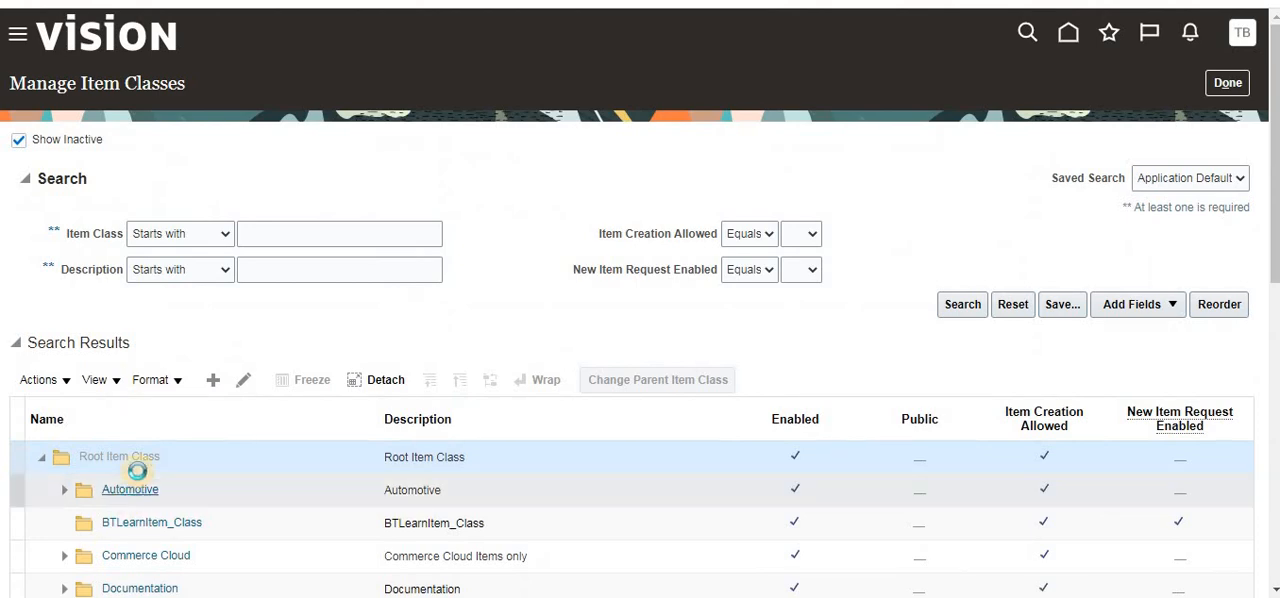
pyautogui.scroll(-2, 34, 29)
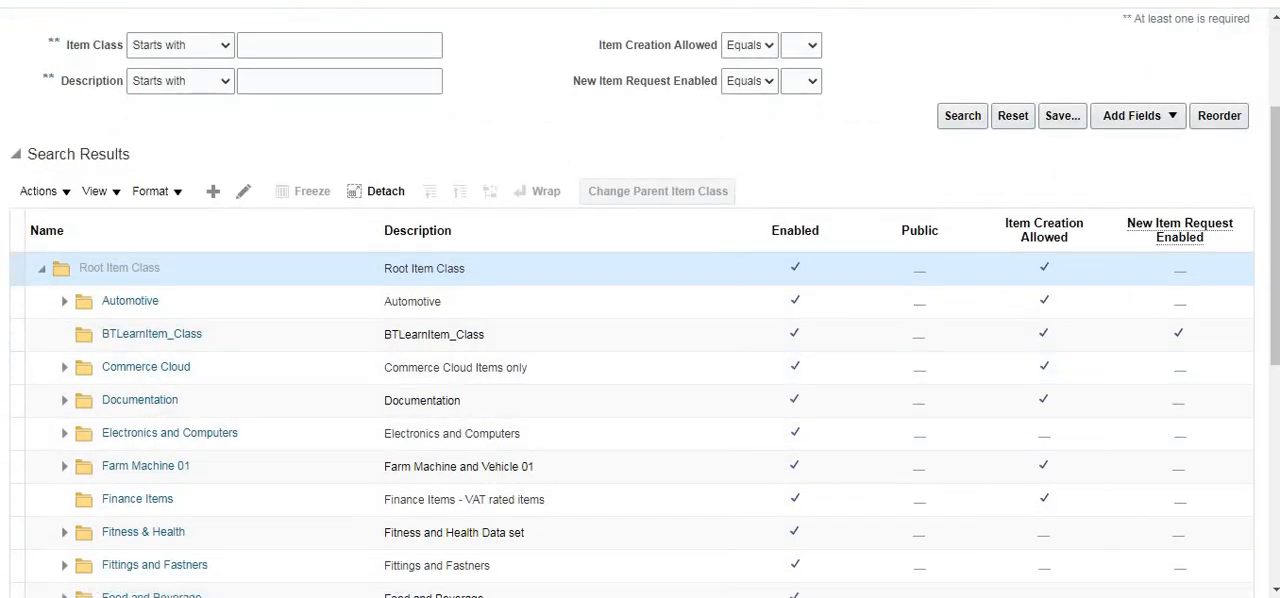
pyautogui.click(119, 268)
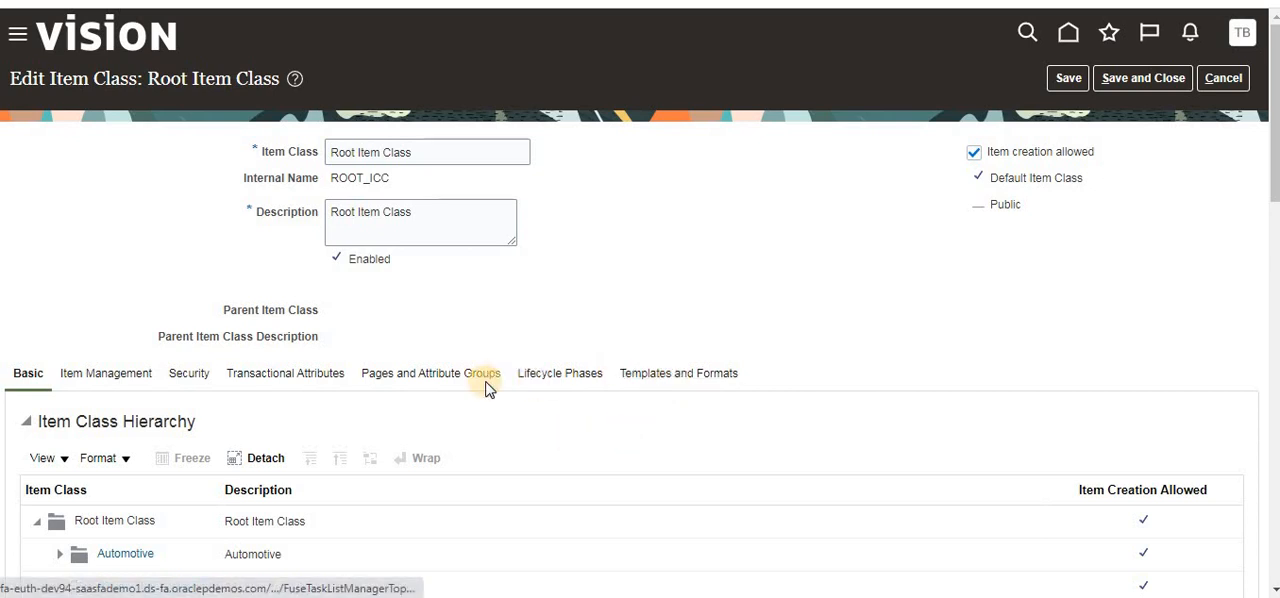
# - Examine the item templates of Root Item Class and leave its edit page without saving
pyautogui.scroll(-5, 472, 398)
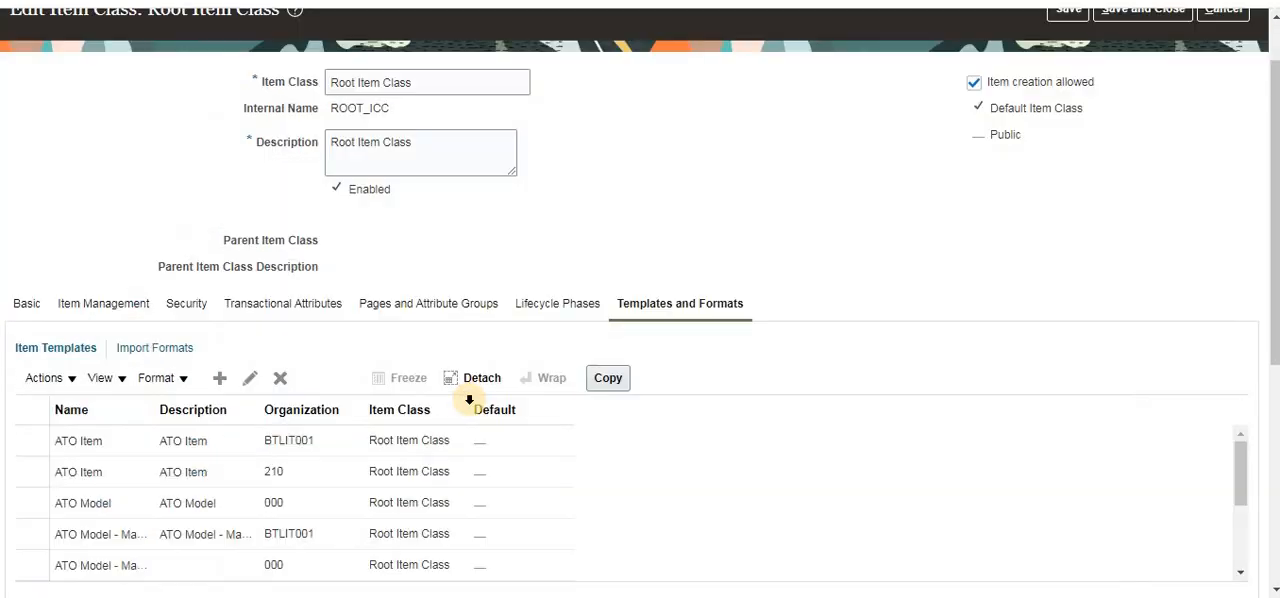
pyautogui.scroll(1, 471, 403)
pyautogui.scroll(-4, 400, 350)
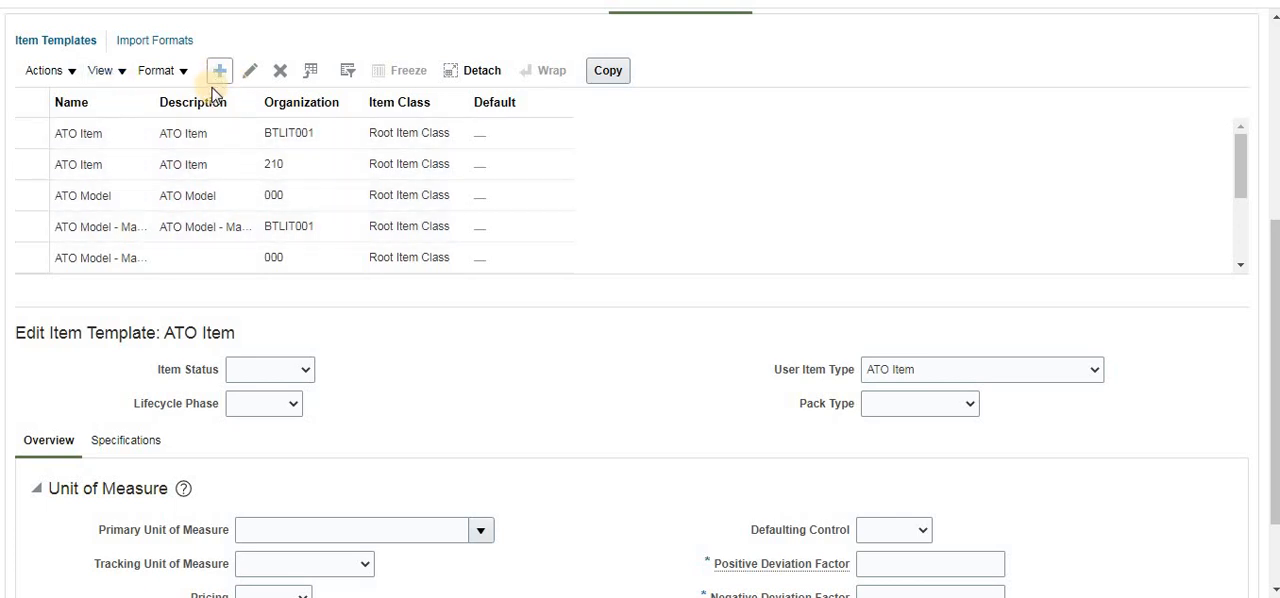
pyautogui.scroll(3, 371, 200)
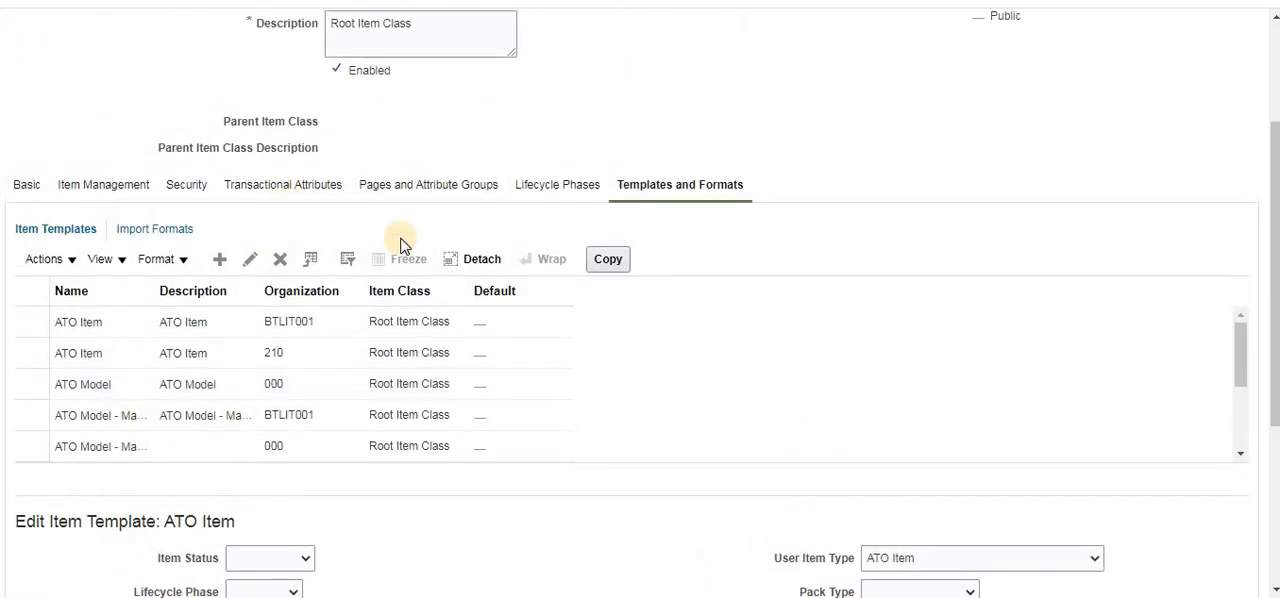
pyautogui.scroll(3, 477, 297)
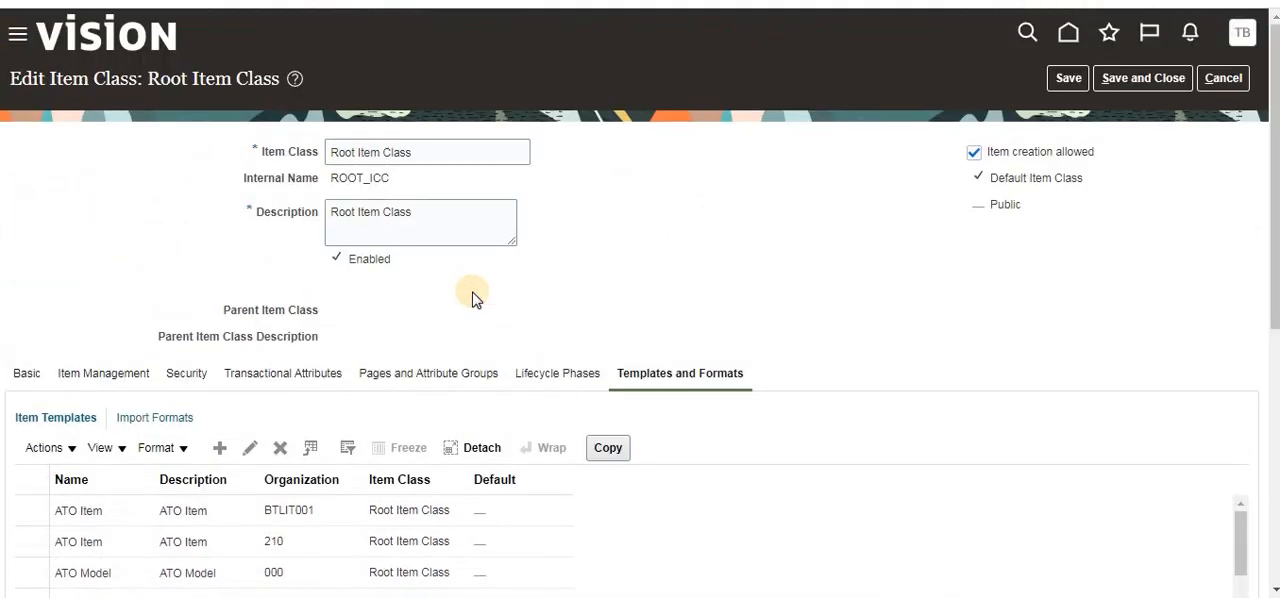
pyautogui.click(1226, 79)
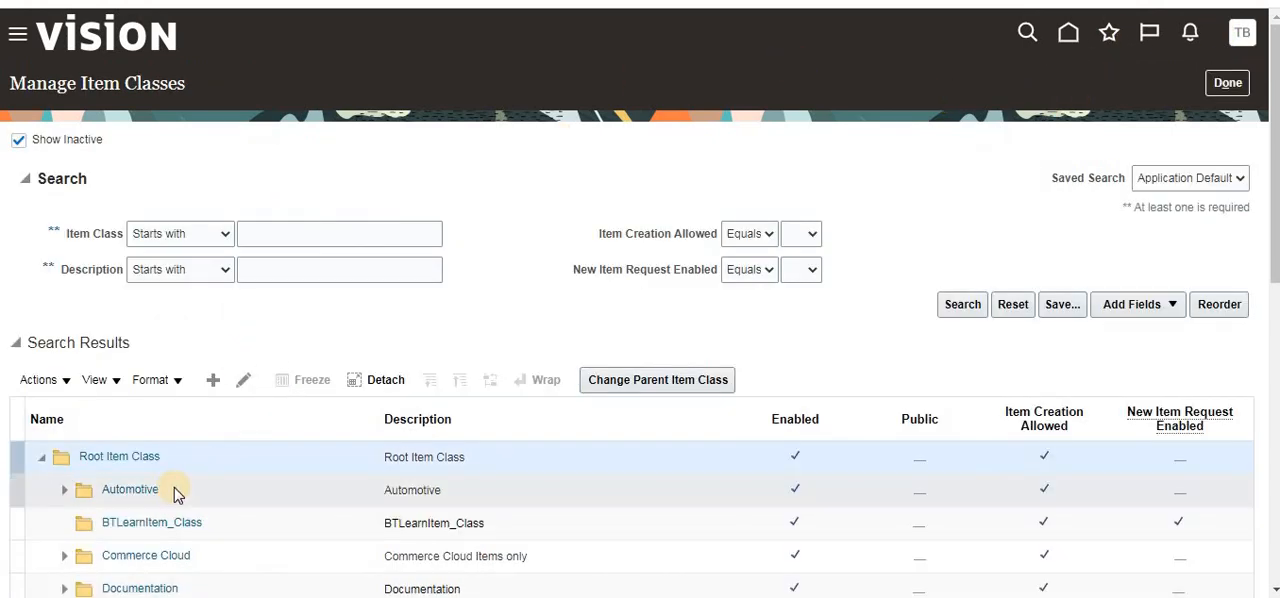
# - Open BTLearnItem_Class for editing and browse its list of item templates
pyautogui.scroll(-3, 174, 487)
pyautogui.click(140, 333)
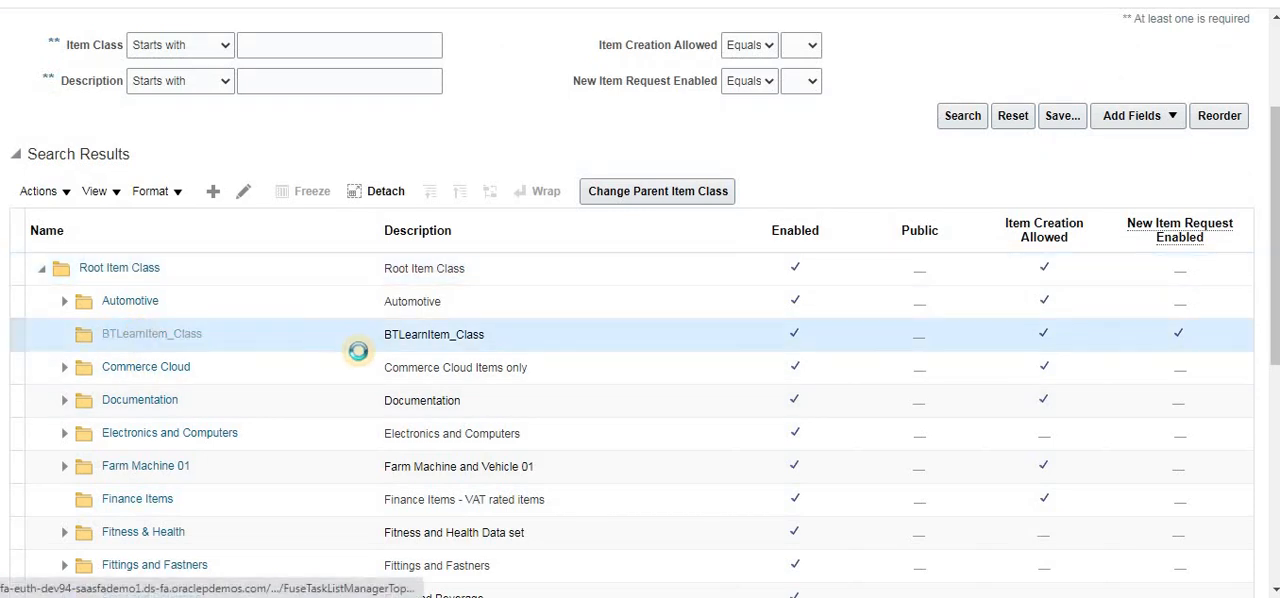
pyautogui.scroll(-3, 358, 350)
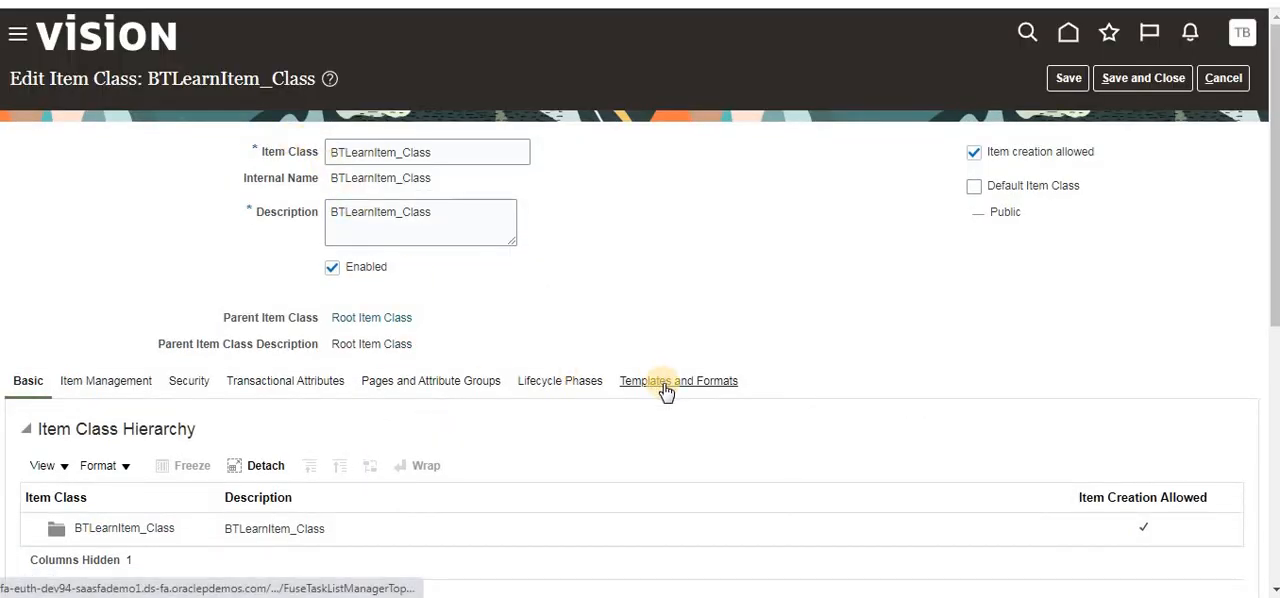
pyautogui.click(666, 390)
pyautogui.scroll(-3, 600, 392)
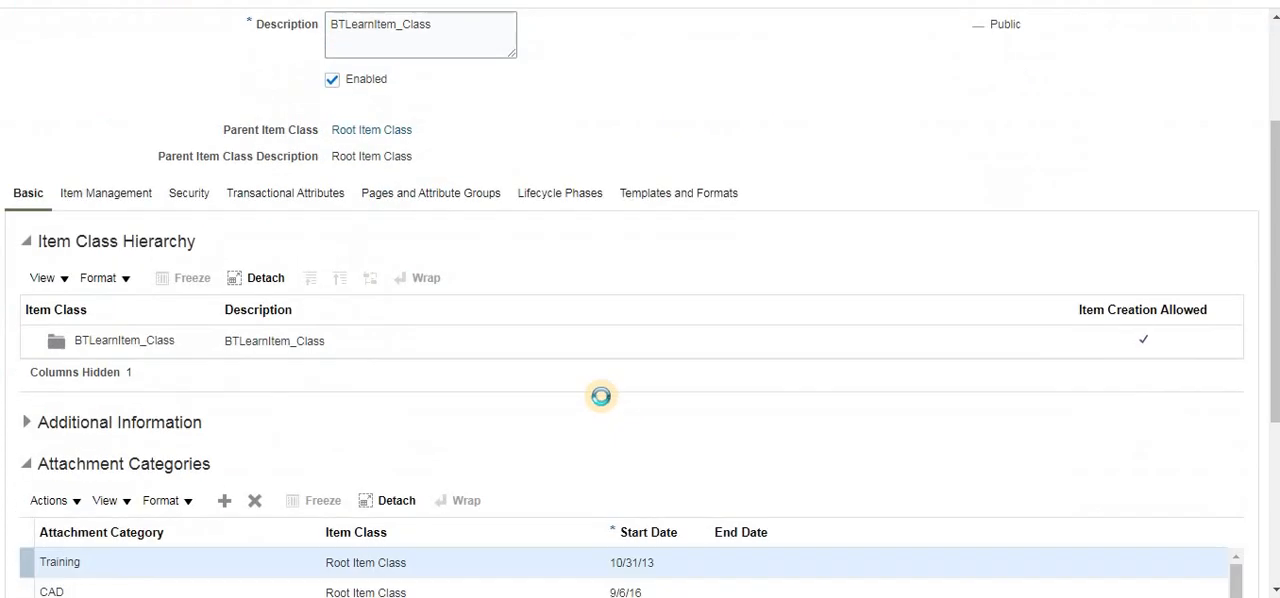
pyautogui.scroll(-5, 150, 440)
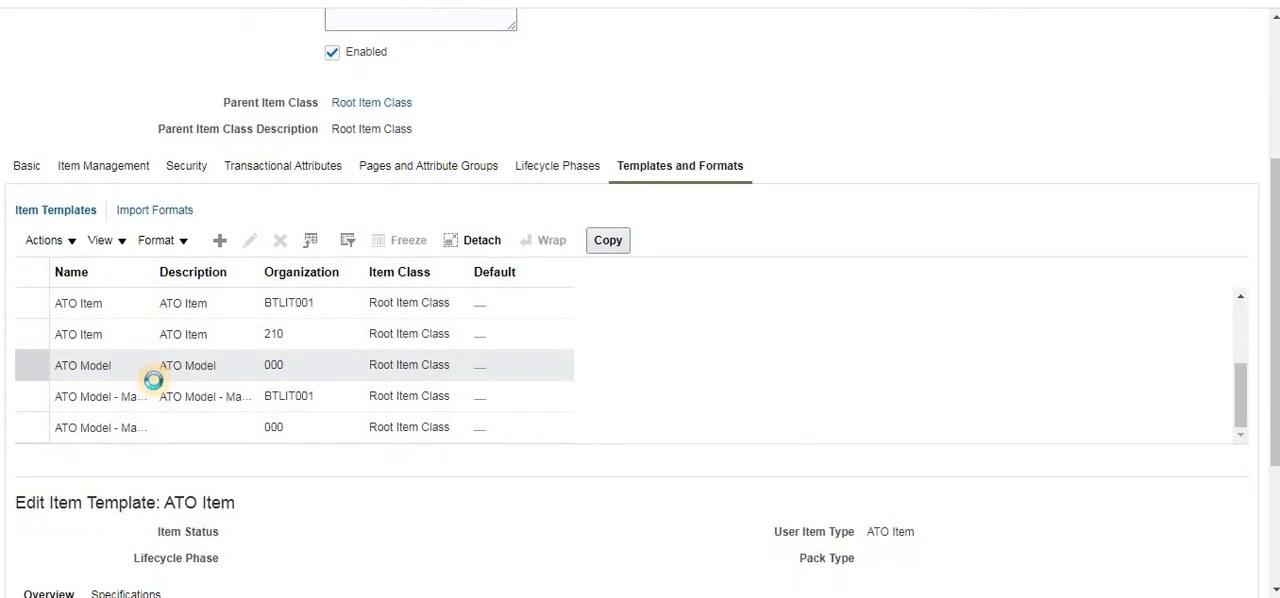
pyautogui.scroll(3, 212, 250)
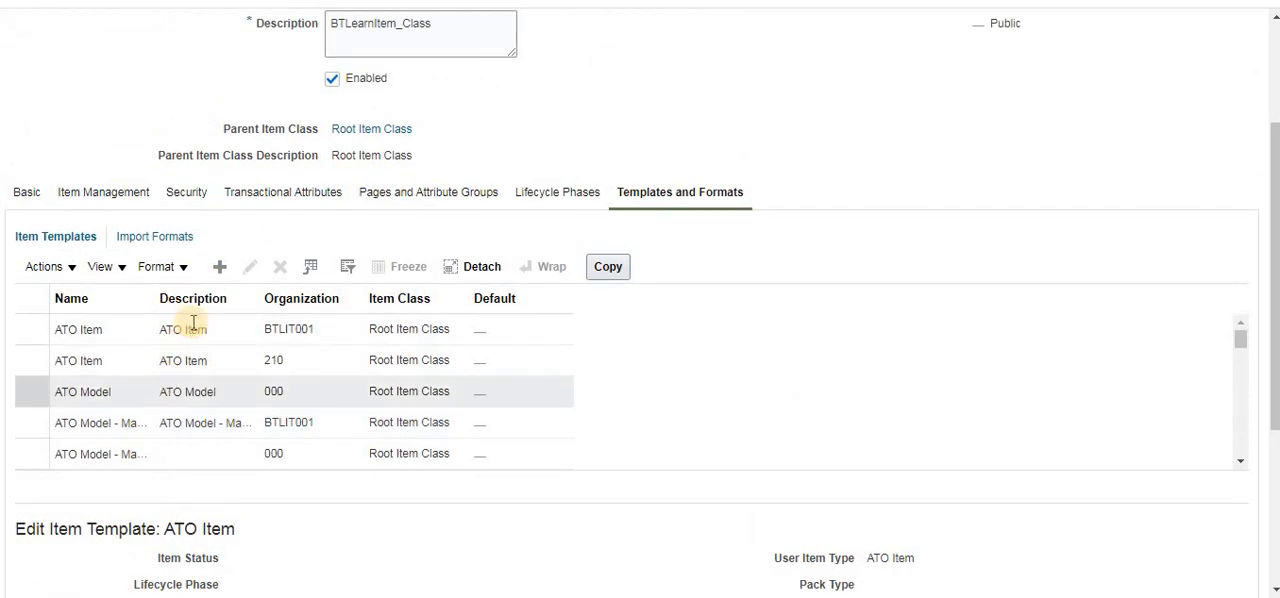
pyautogui.scroll(-6, 375, 362)
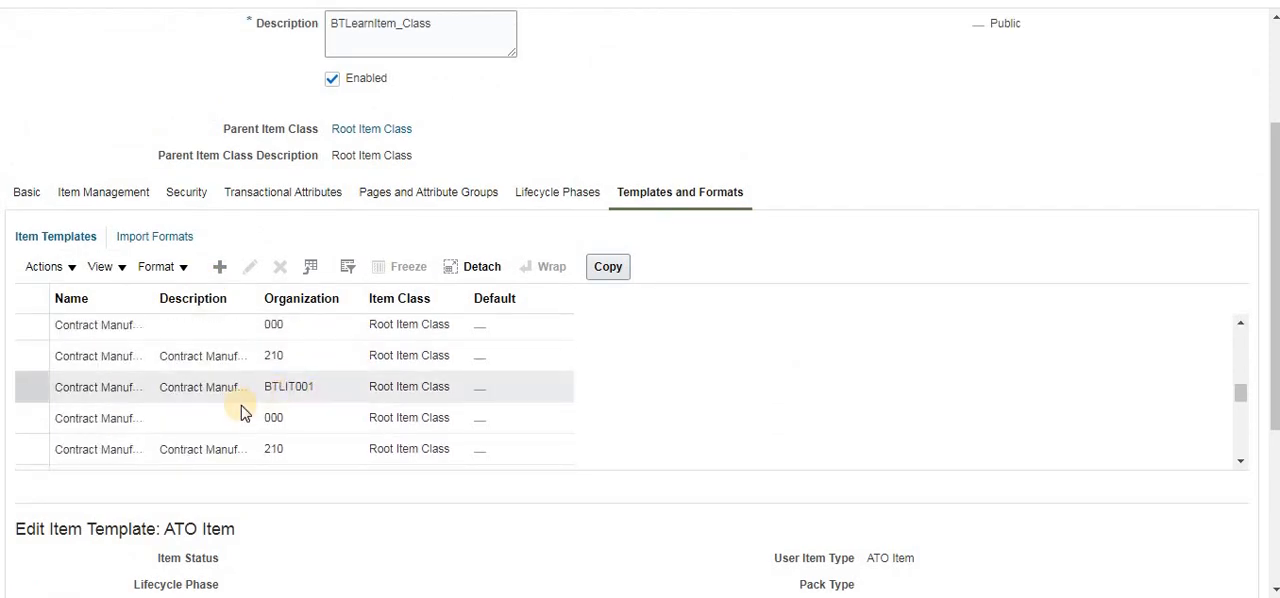
# - Start a new item template for BTLearnItem_Class with BTLearn_Template as both its name and description
pyautogui.scroll(-3, 222, 415)
pyautogui.scroll(5, 244, 311)
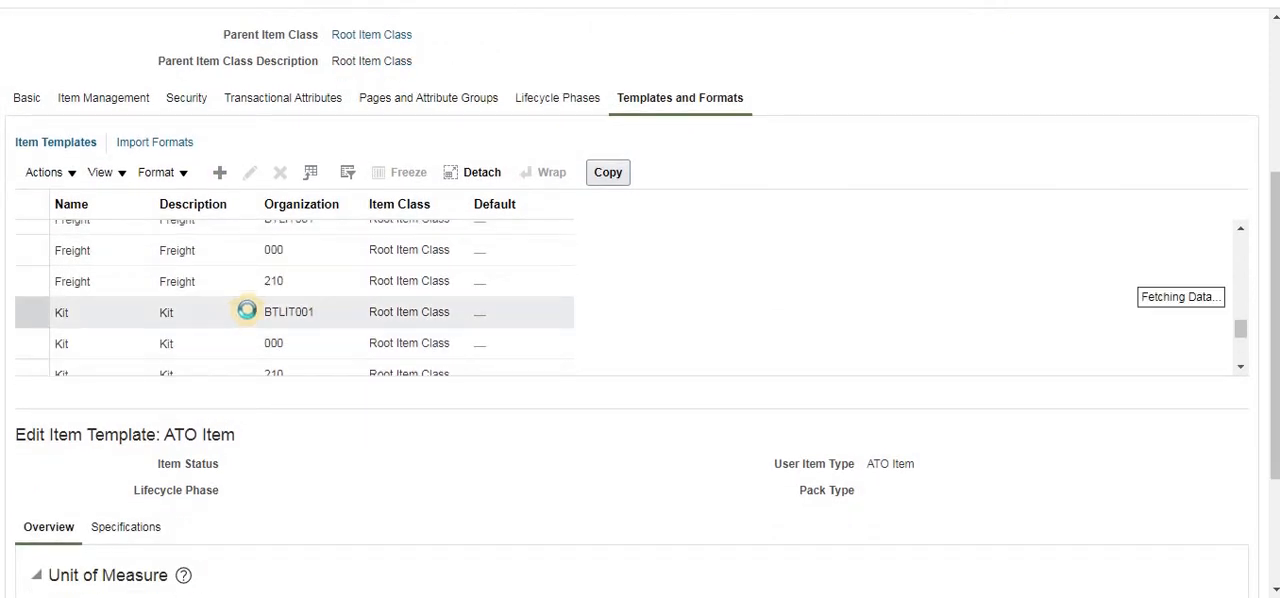
pyautogui.scroll(6, 247, 310)
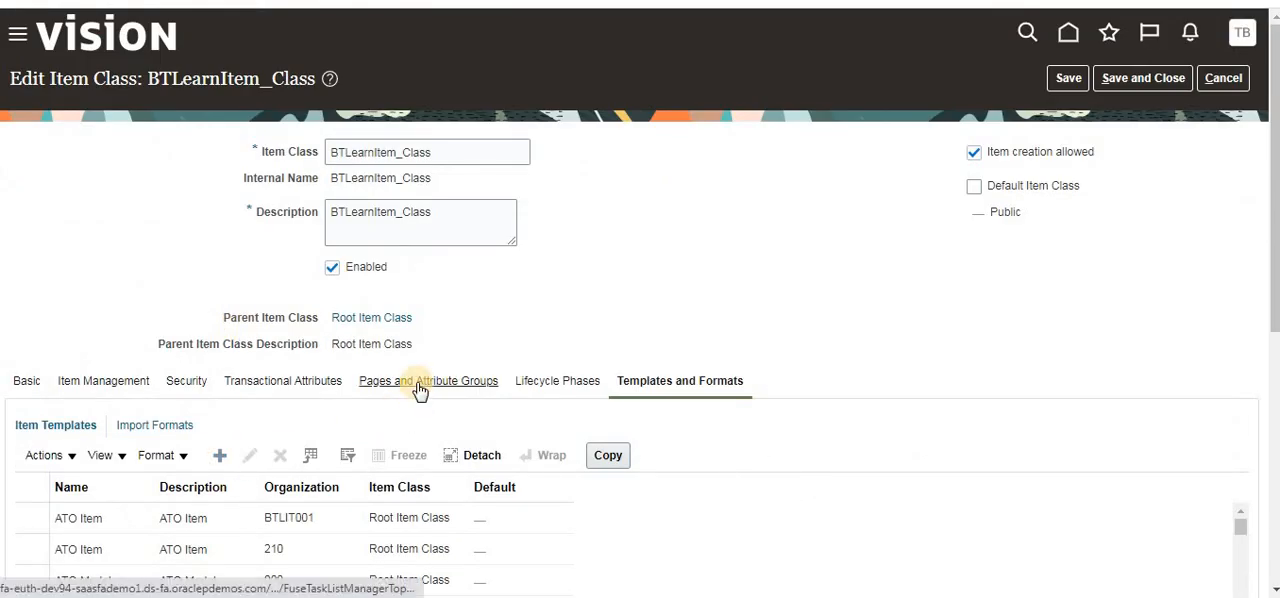
pyautogui.scroll(-2, 374, 357)
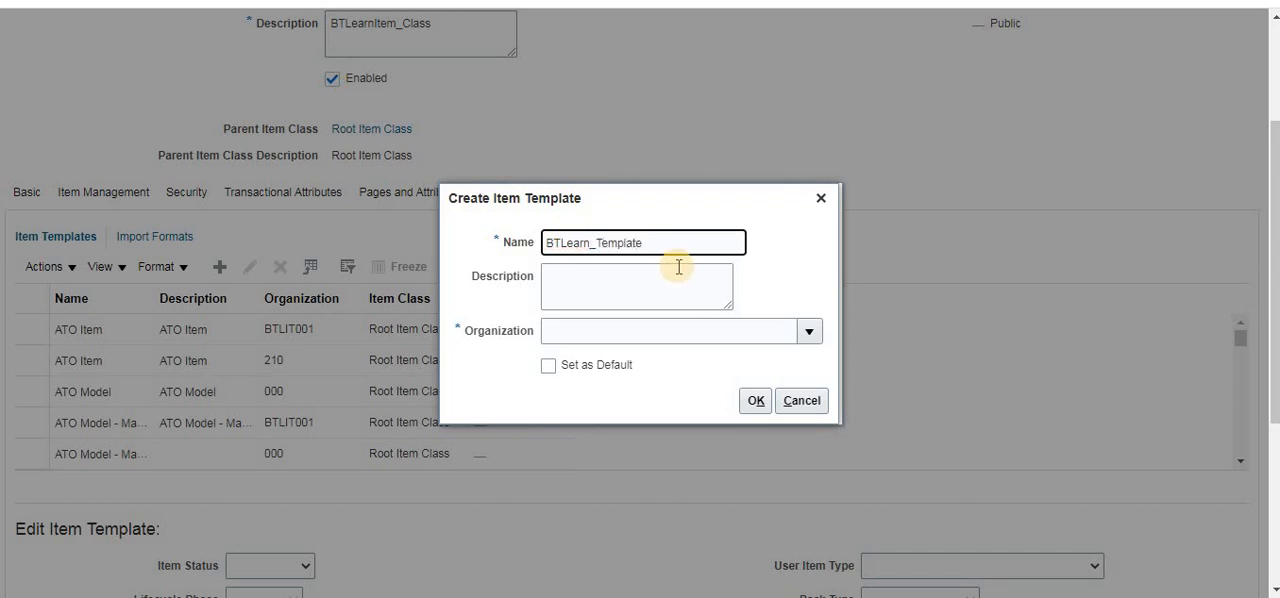
pyautogui.doubleClick(641, 243)
pyautogui.hotkey('ctrl', 'c')
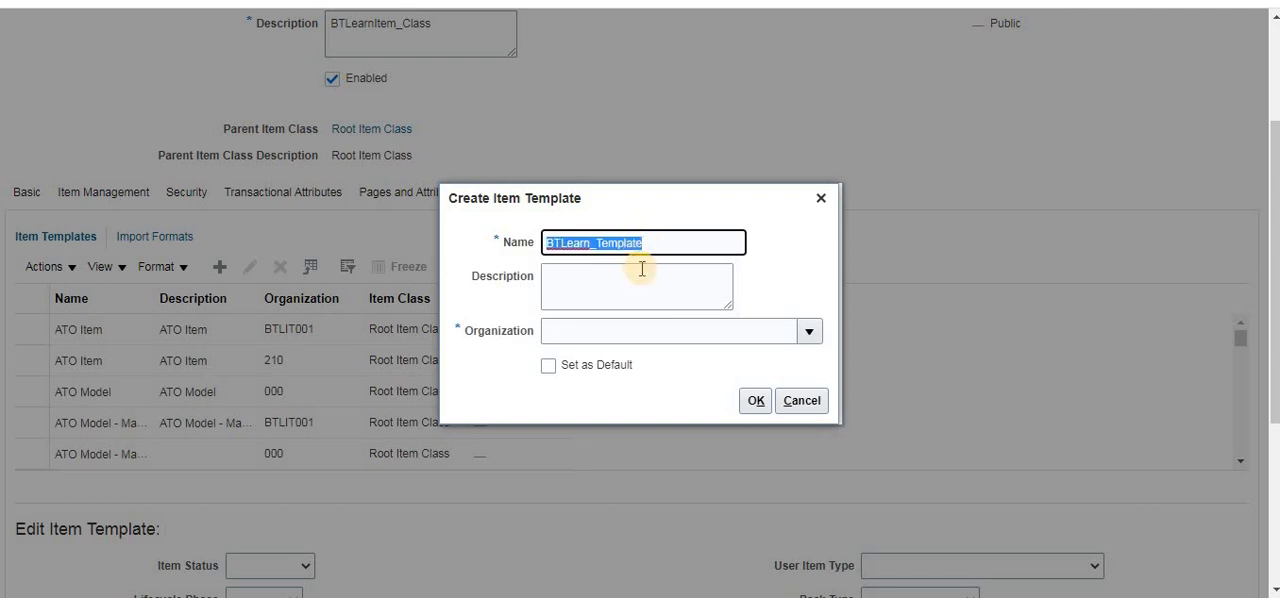
pyautogui.click(640, 271)
pyautogui.hotkey('ctrl', 'v')
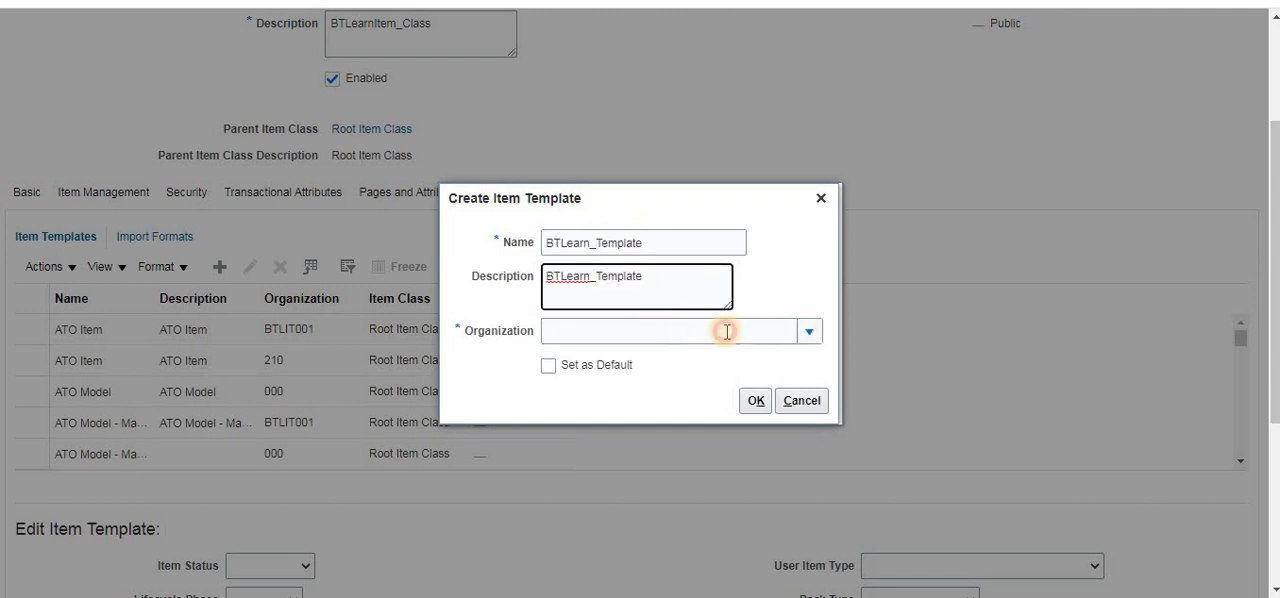
# - Search the organizations for BT and assign organization BTLIT001 to the new item template
pyautogui.click(586, 357)
pyautogui.click(780, 328)
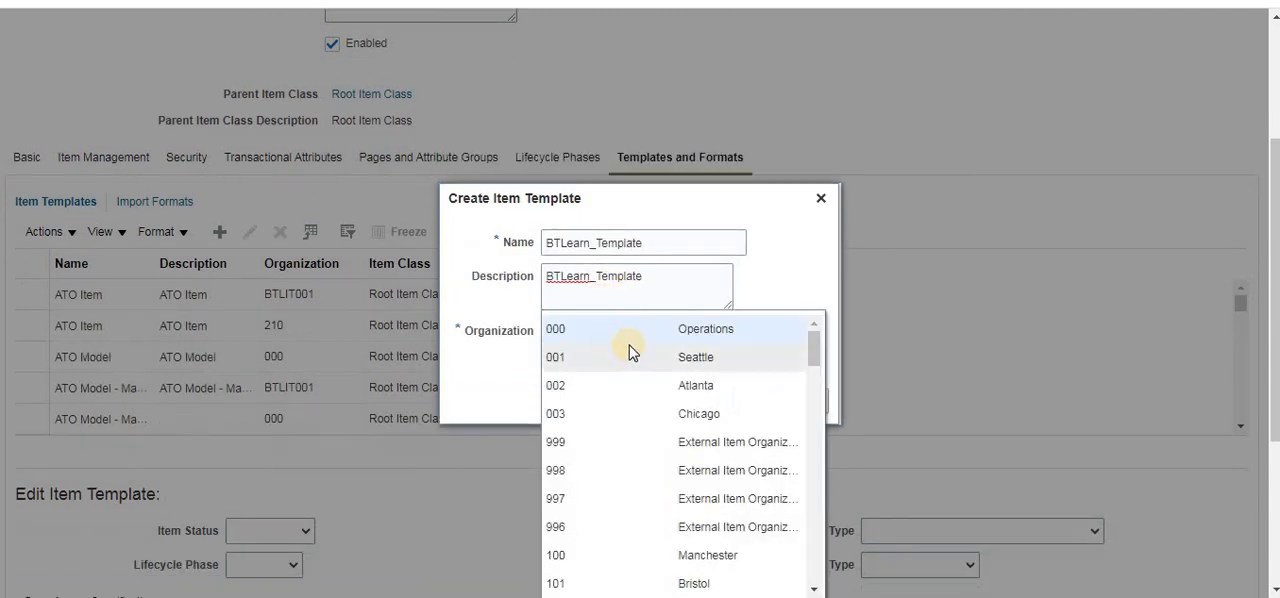
pyautogui.scroll(-2, 692, 440)
pyautogui.scroll(5, 692, 440)
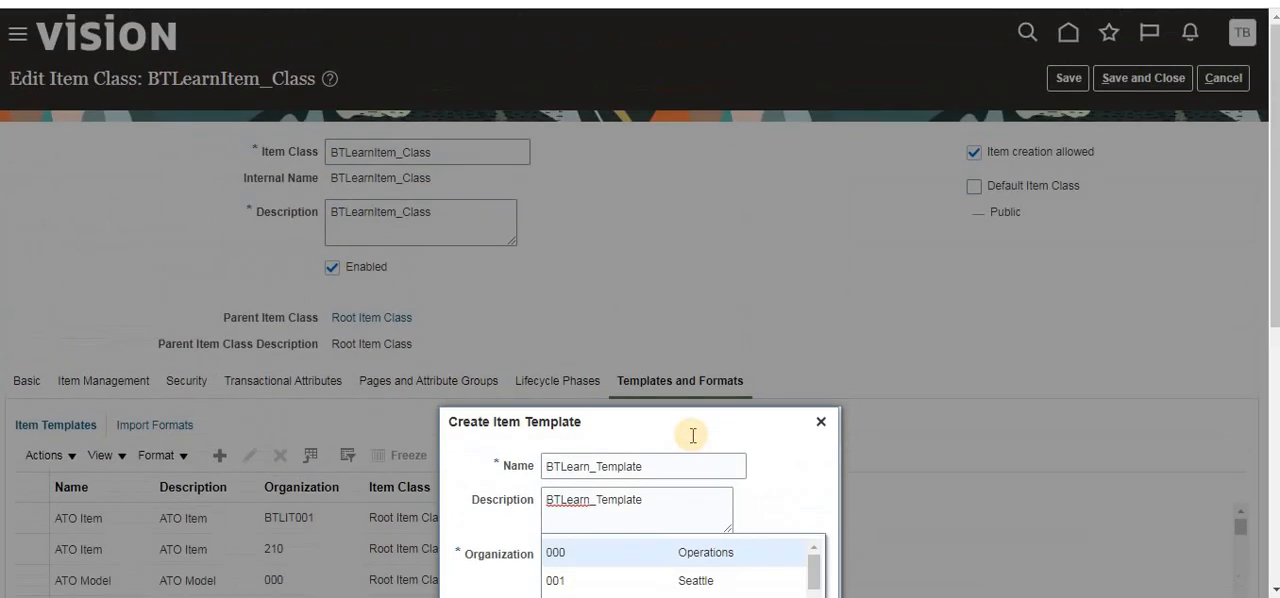
pyautogui.scroll(-4, 690, 438)
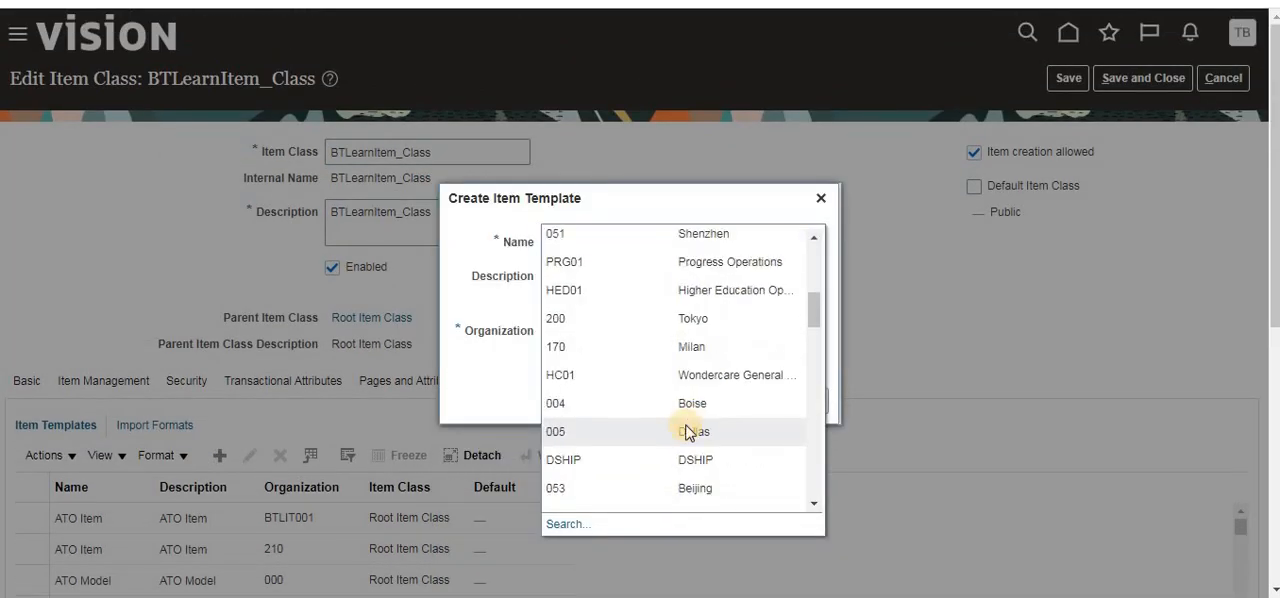
pyautogui.click(566, 525)
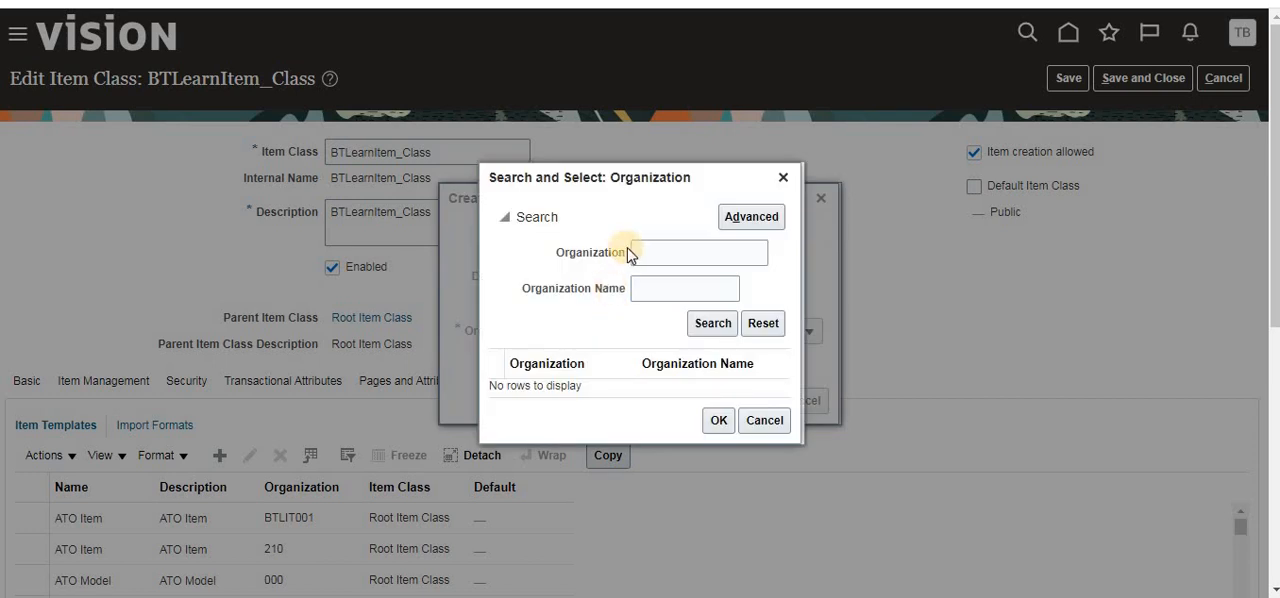
pyautogui.click(652, 252)
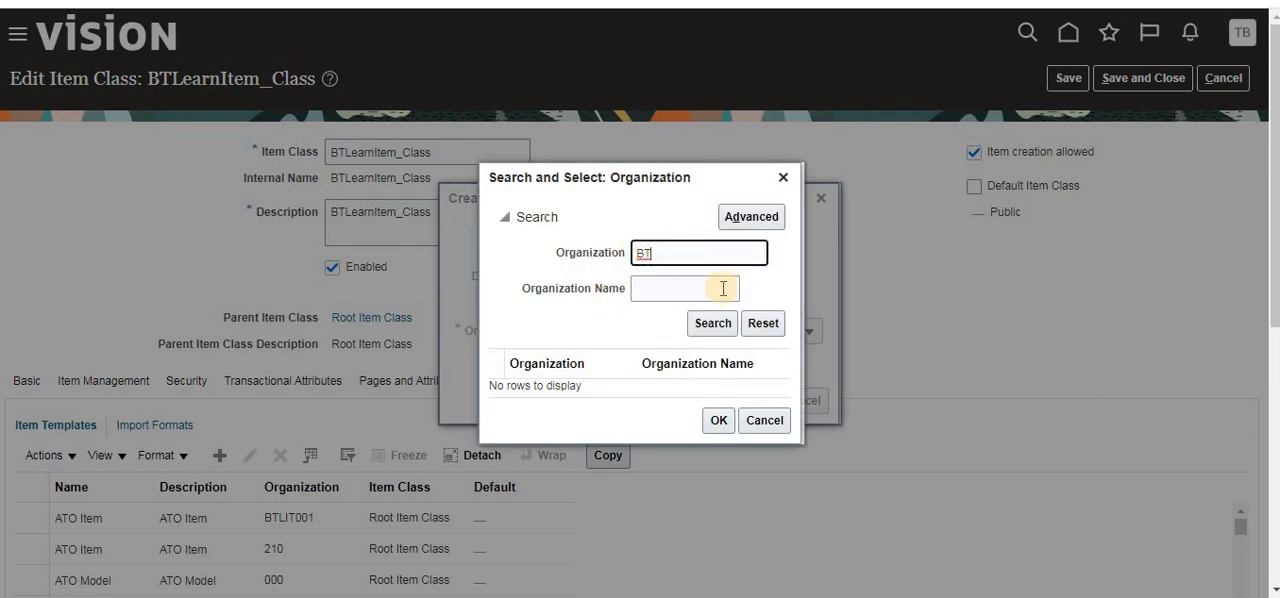
pyautogui.click(713, 322)
pyautogui.click(585, 388)
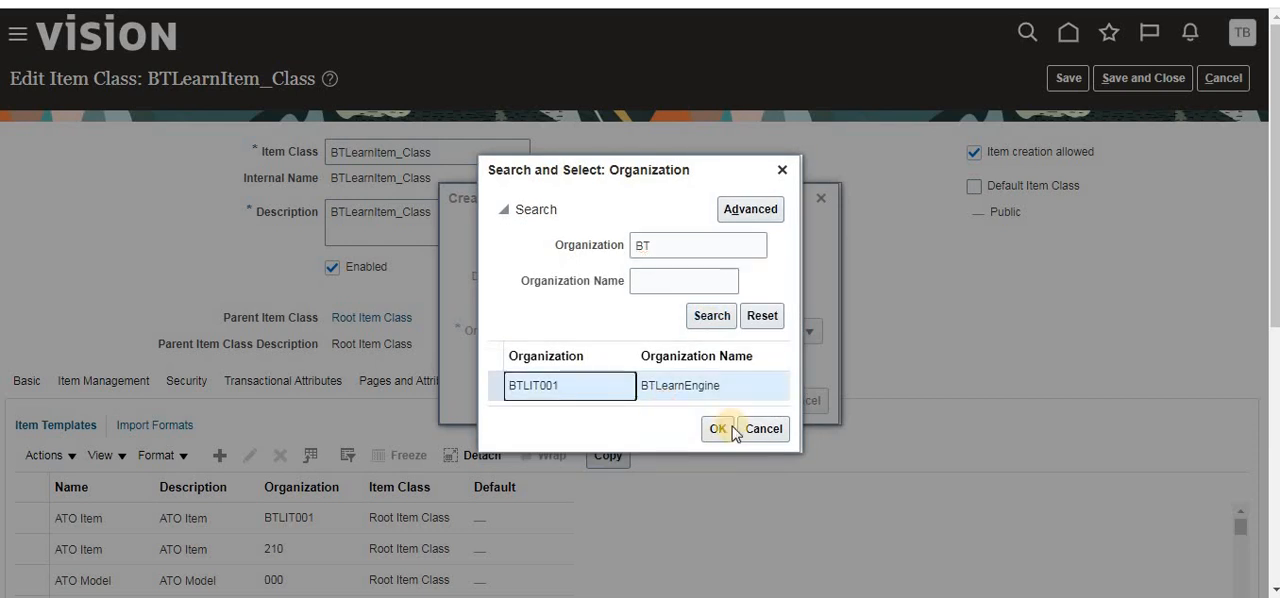
pyautogui.click(735, 430)
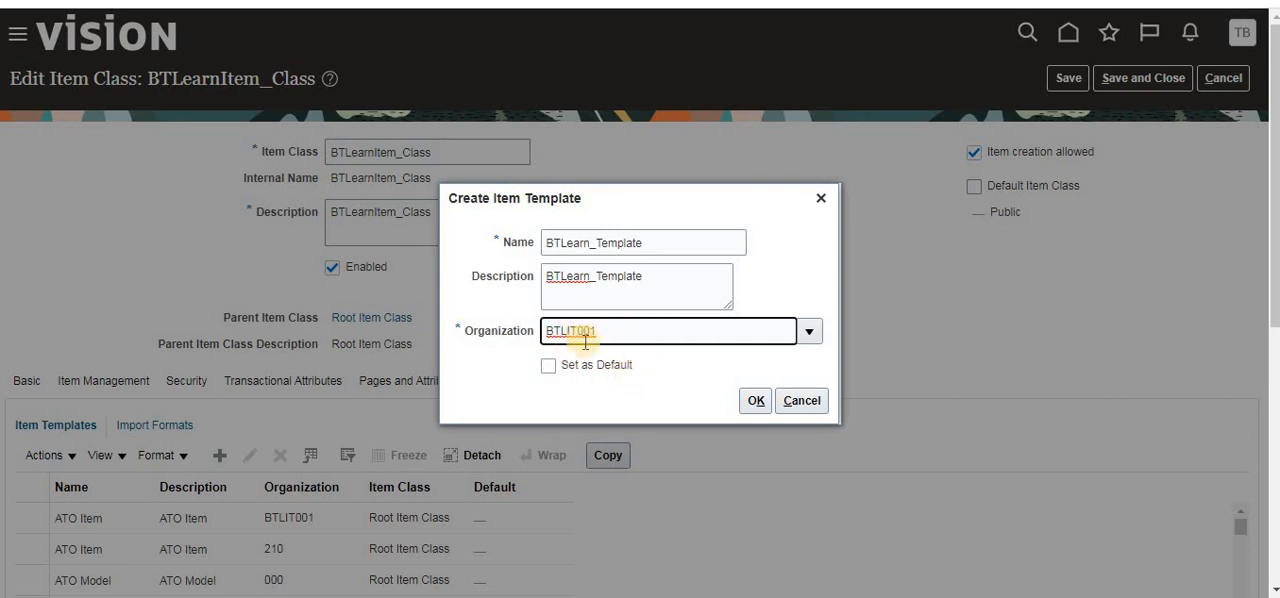
# - Create the template as the item class default and select BTLearn_Template in the list of item templates
pyautogui.click(550, 367)
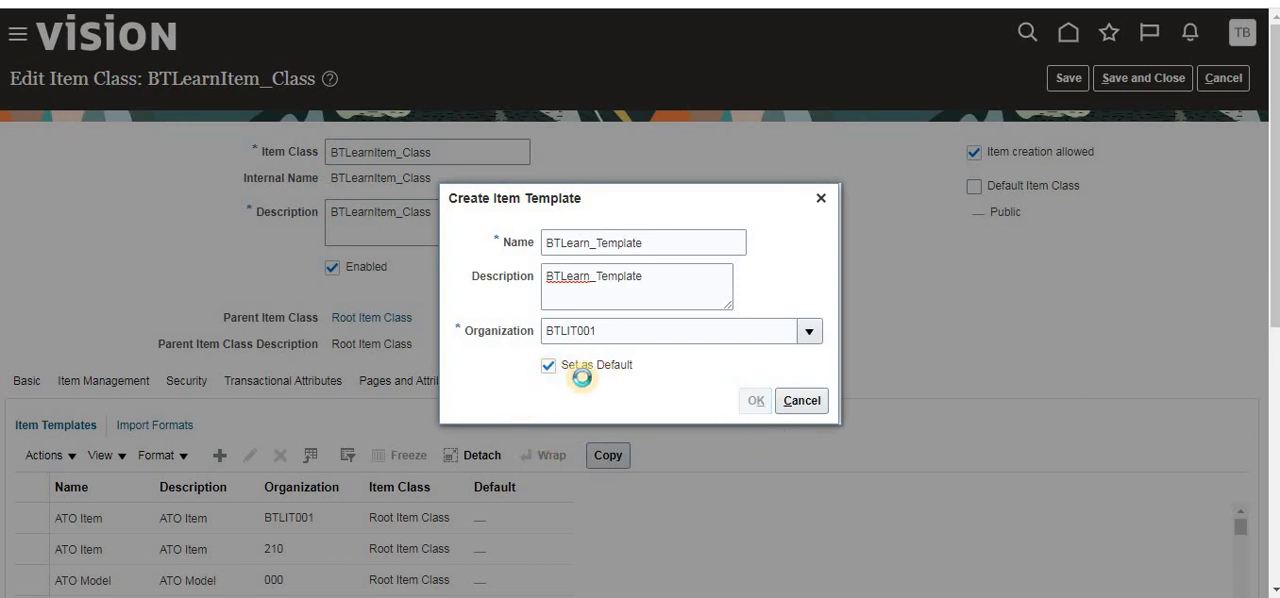
pyautogui.scroll(-2, 434, 362)
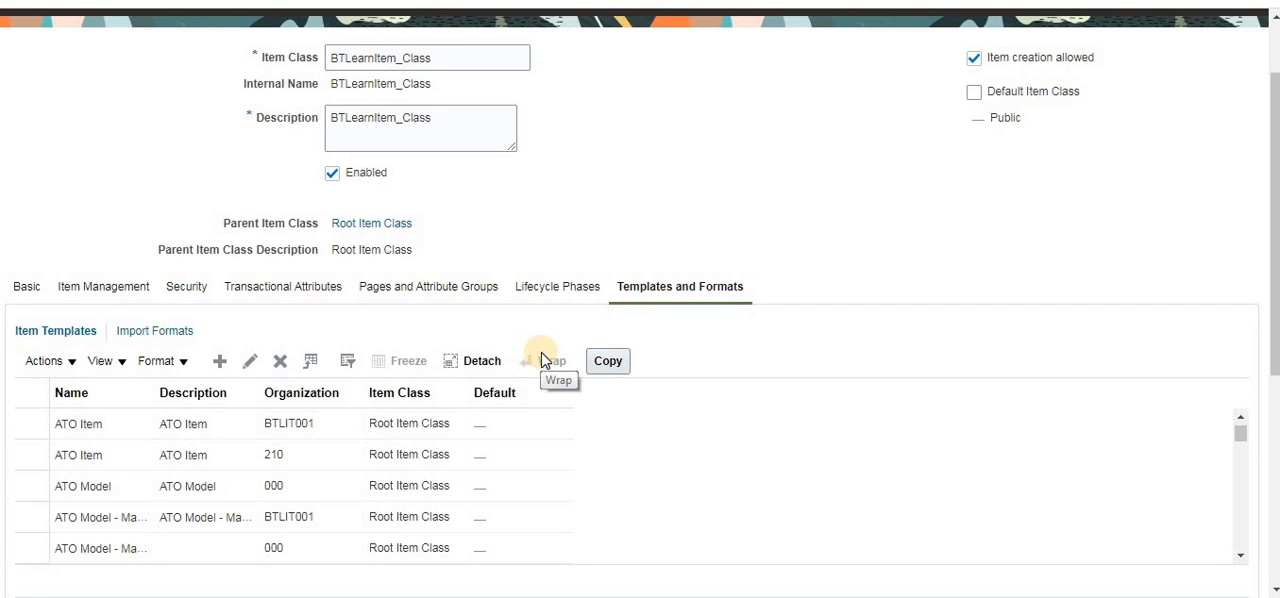
pyautogui.scroll(-1, 421, 390)
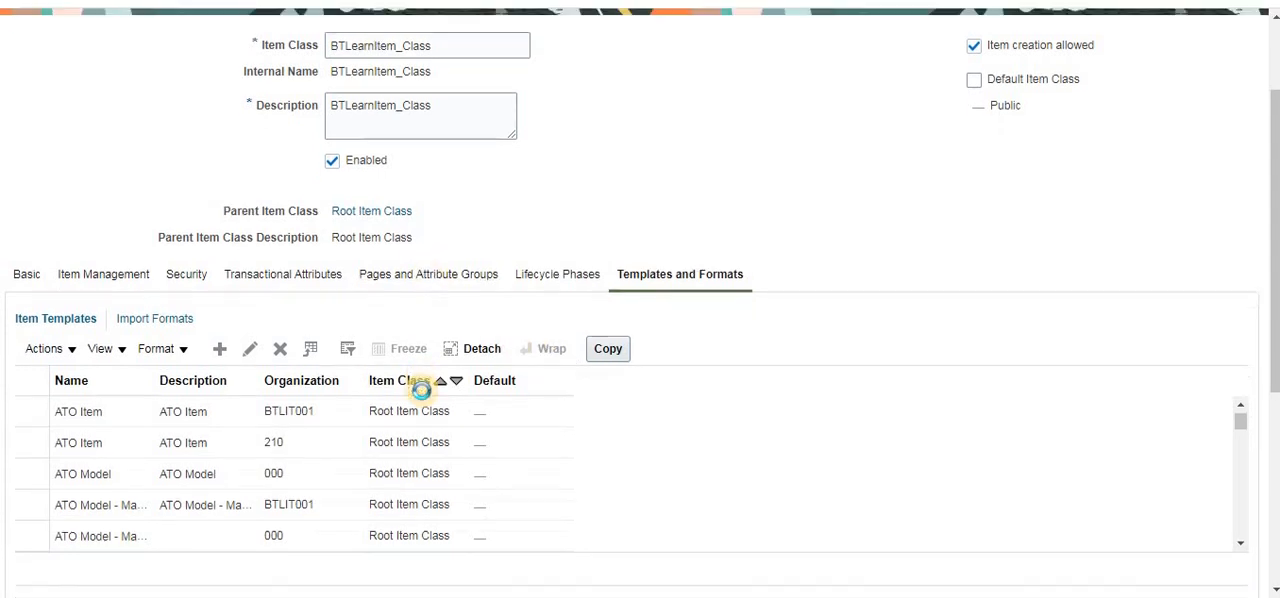
pyautogui.scroll(-2, 421, 390)
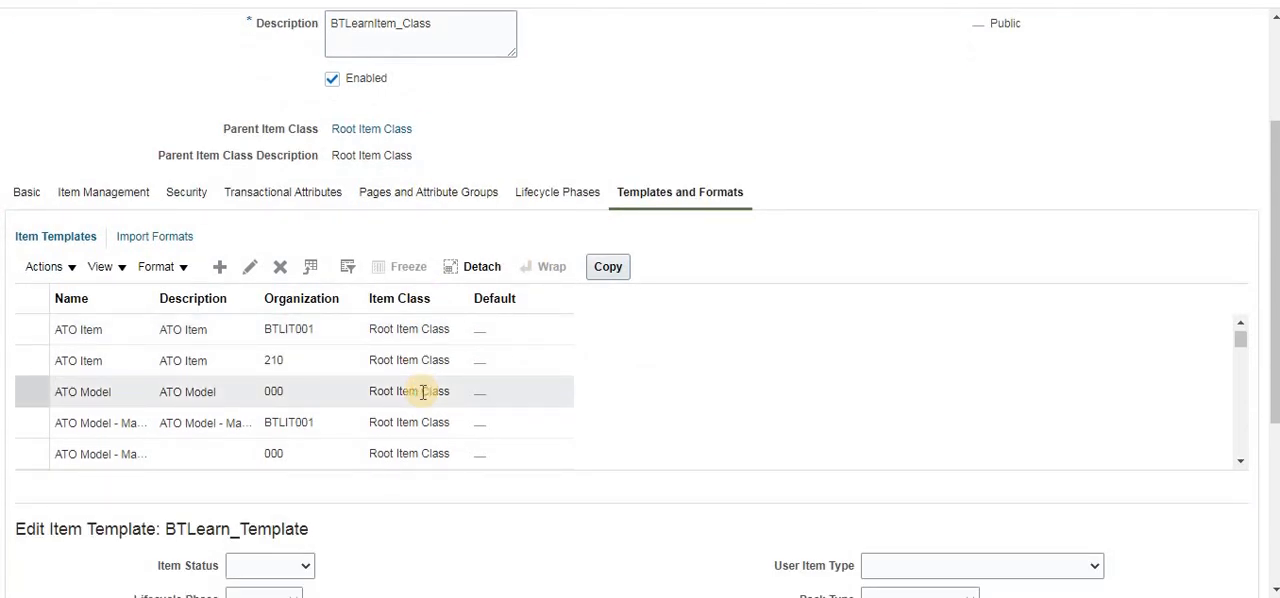
pyautogui.scroll(-1, 422, 392)
pyautogui.click(83, 227)
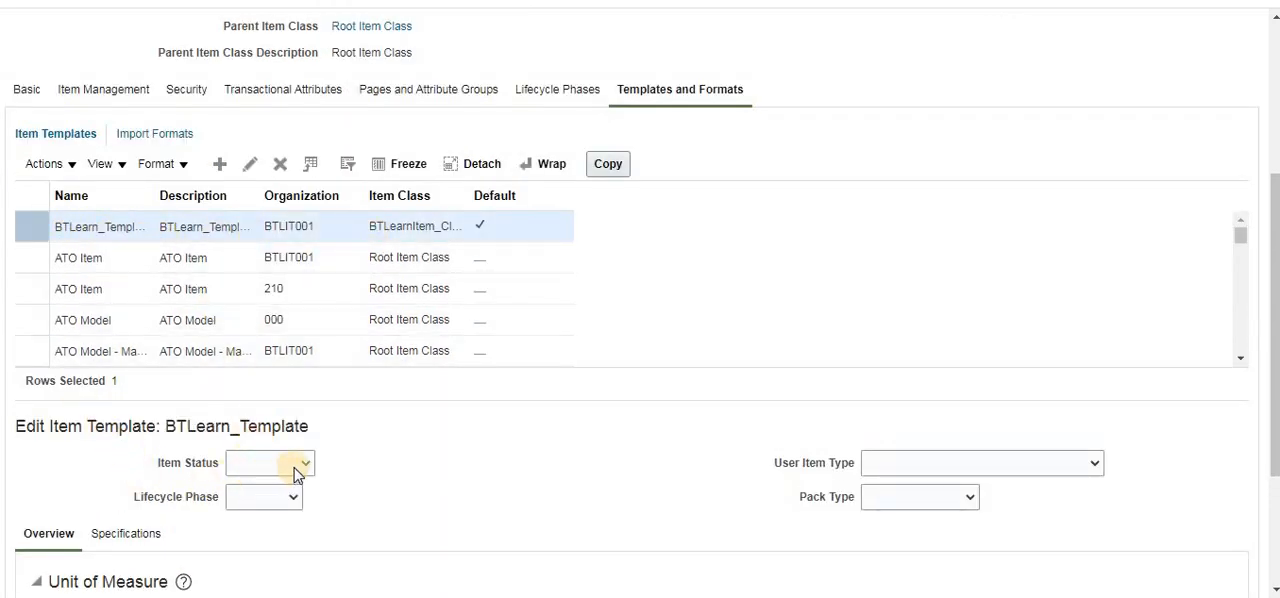
# - Set both the item status and the lifecycle phase of BTLearn_Template to Active
pyautogui.scroll(-1, 305, 470)
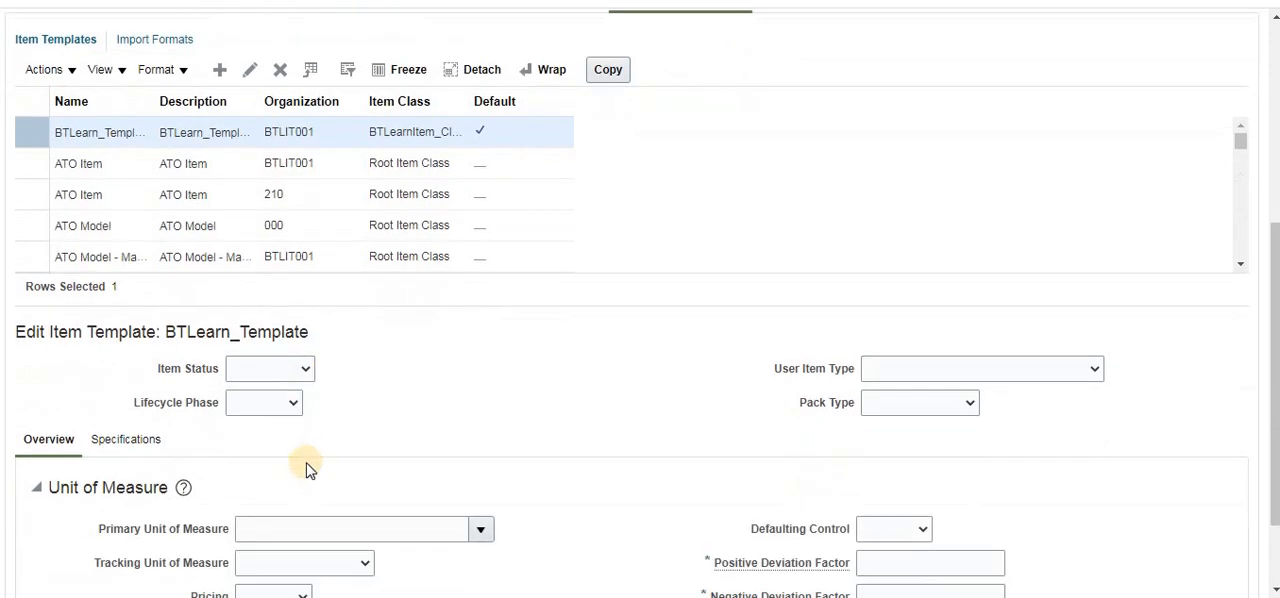
pyautogui.click(306, 370)
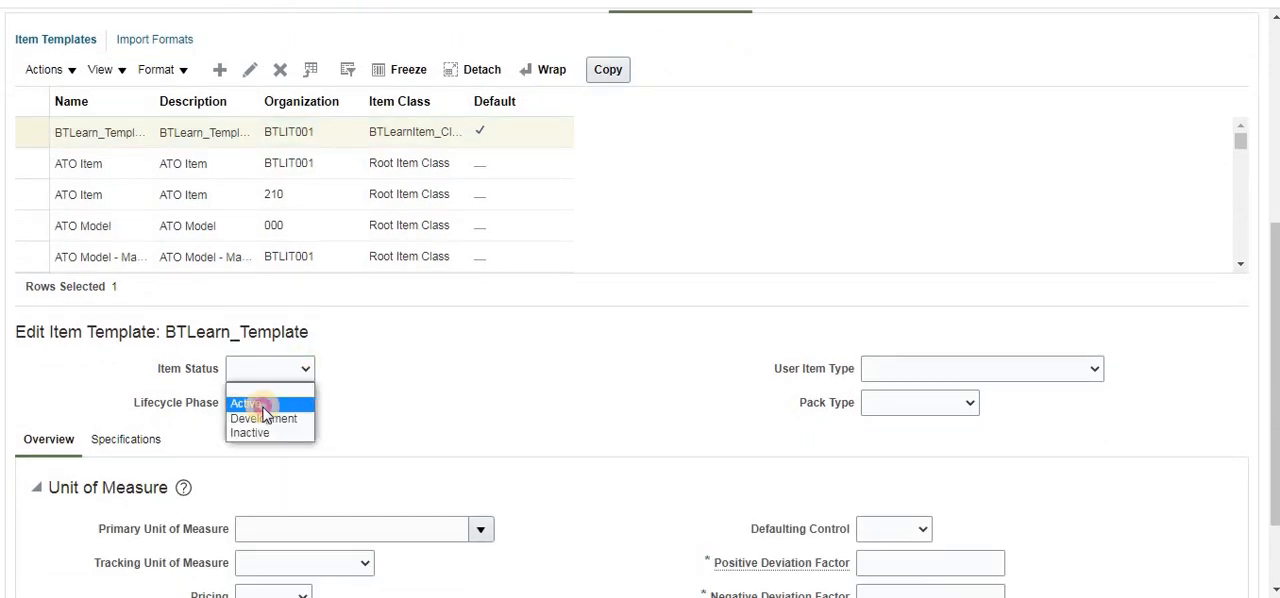
pyautogui.click(260, 405)
pyautogui.click(294, 405)
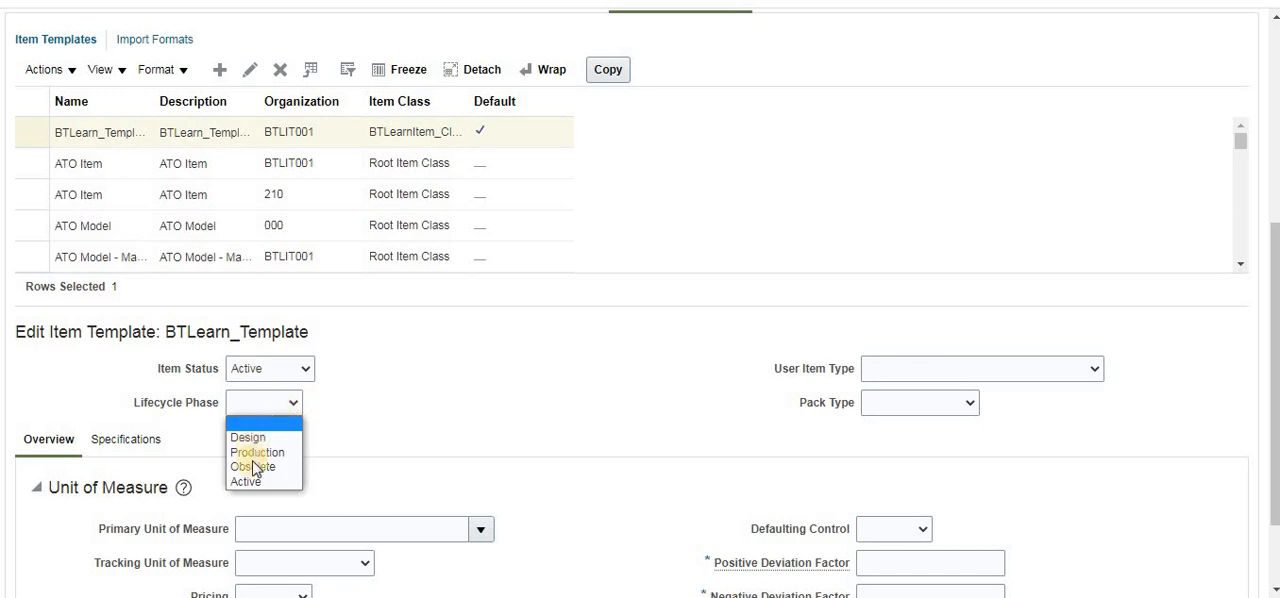
pyautogui.click(253, 484)
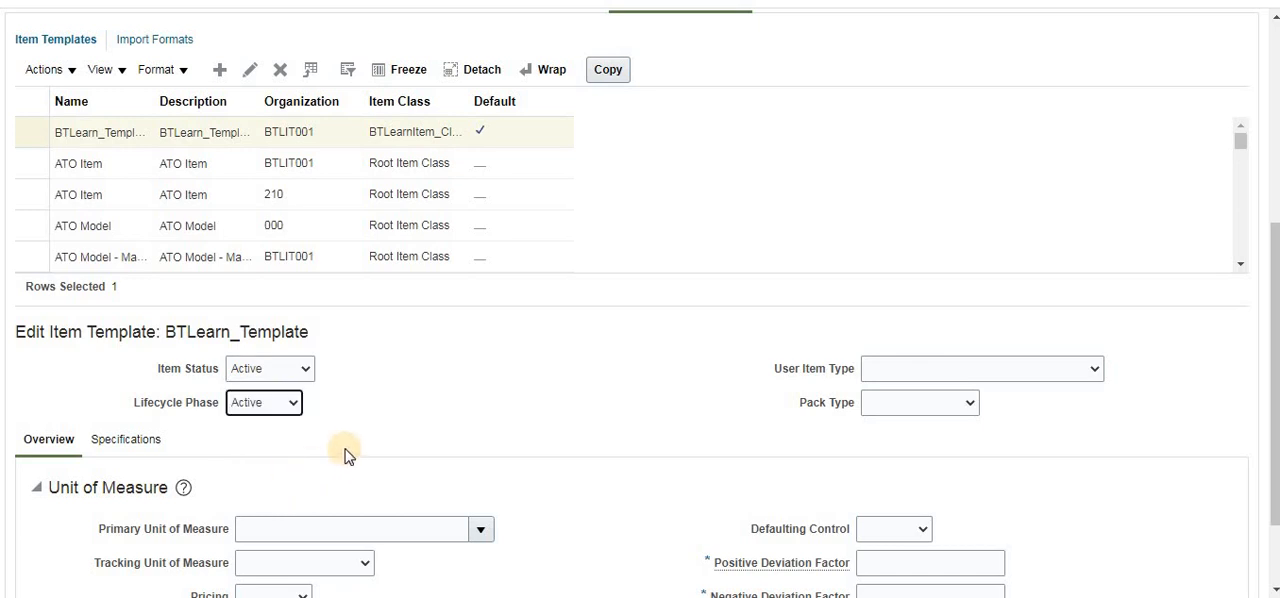
# - Check the available user item types without choosing one, and set the template's primary unit of measure to Ea
pyautogui.scroll(-2, 343, 440)
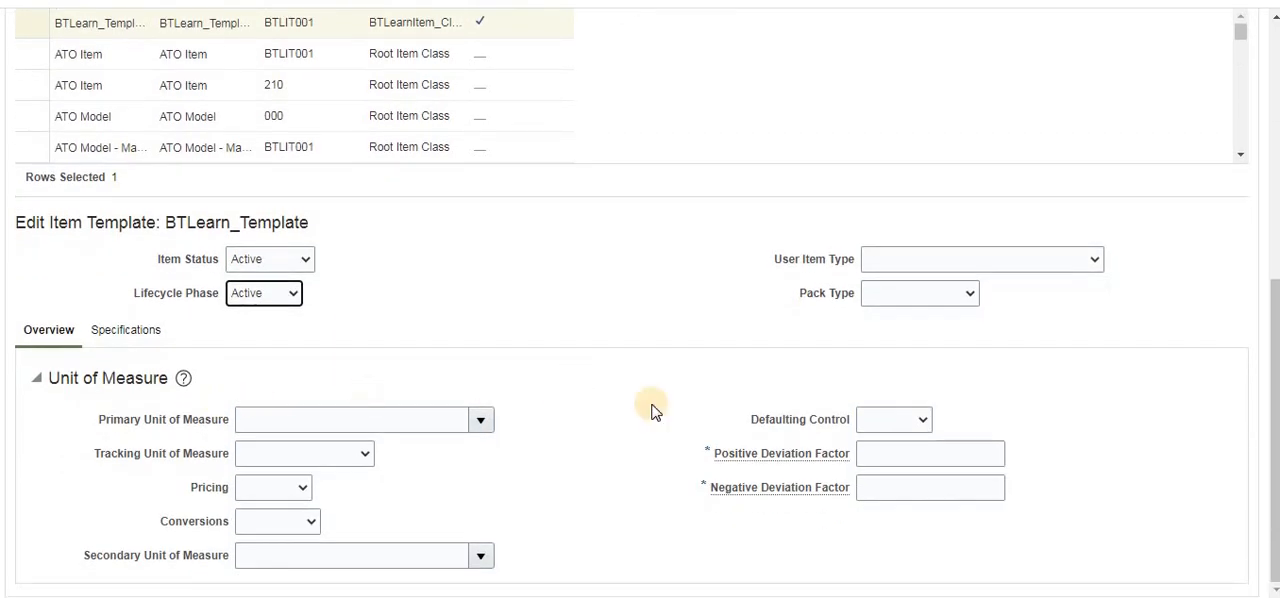
pyautogui.click(1097, 263)
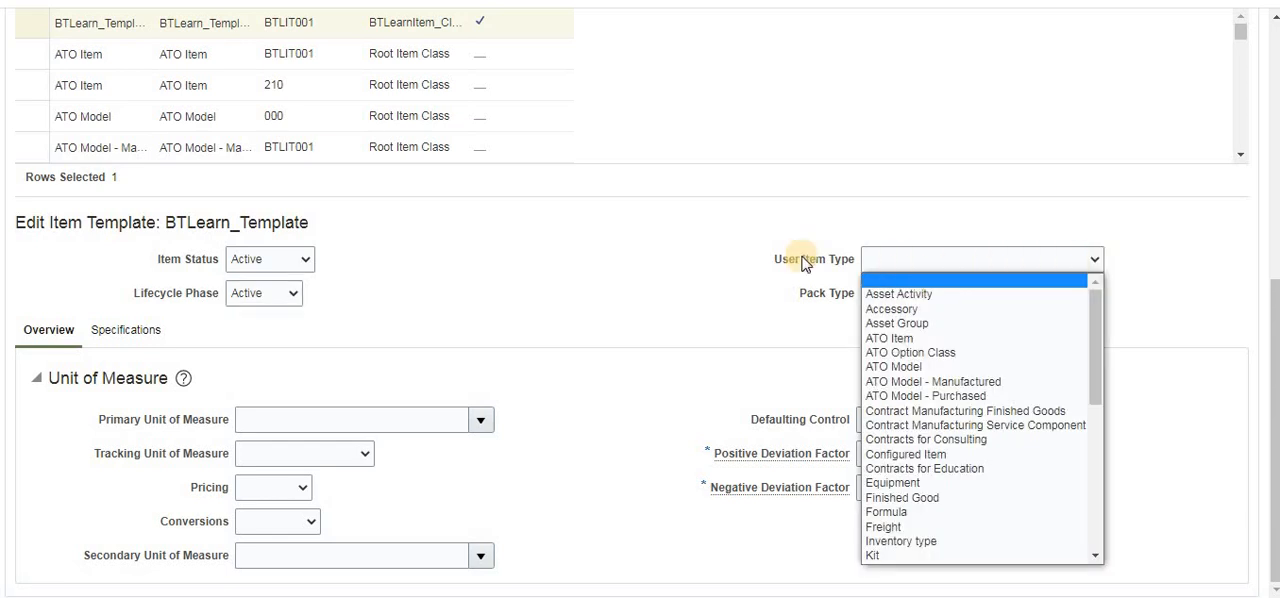
pyautogui.click(627, 308)
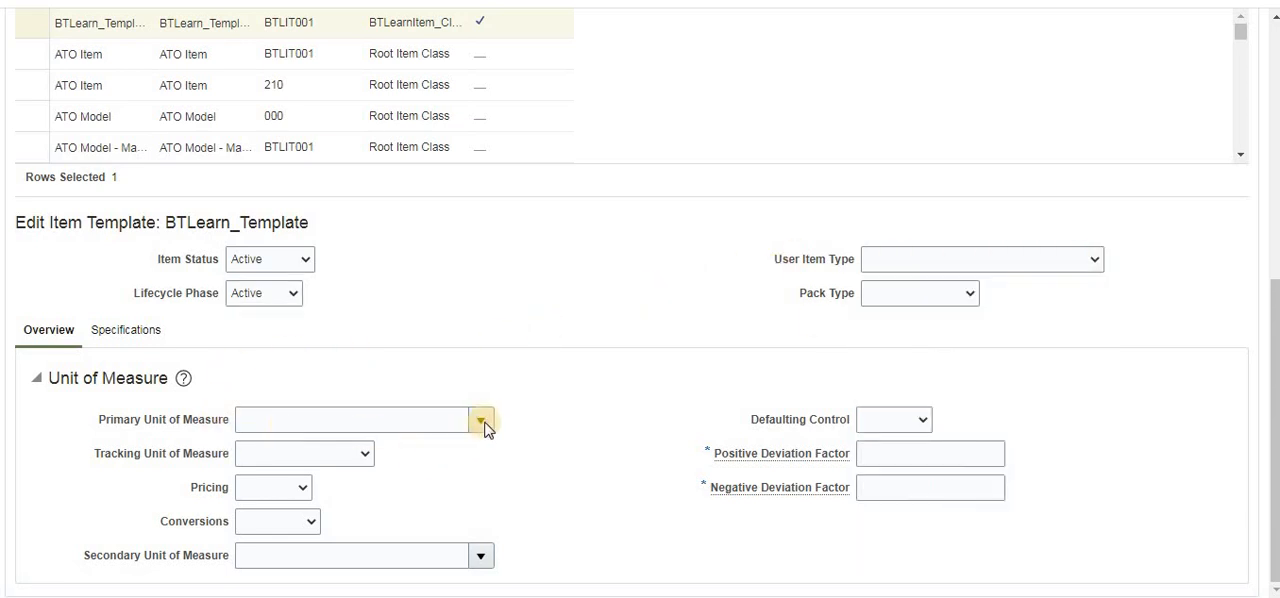
pyautogui.click(252, 425)
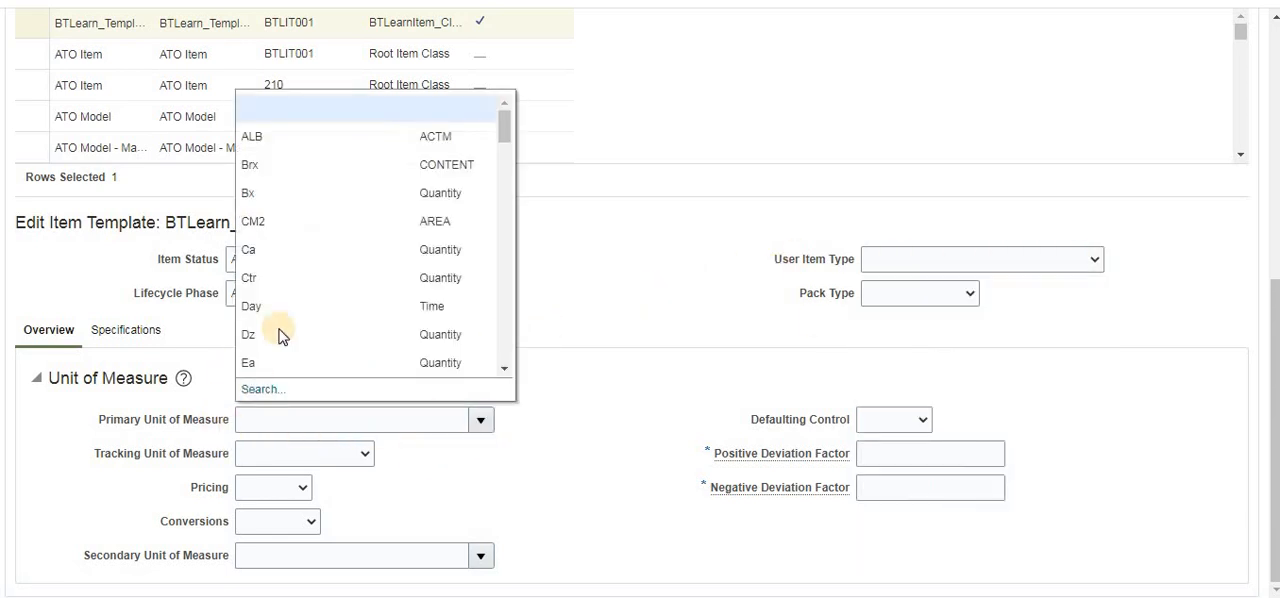
pyautogui.click(271, 363)
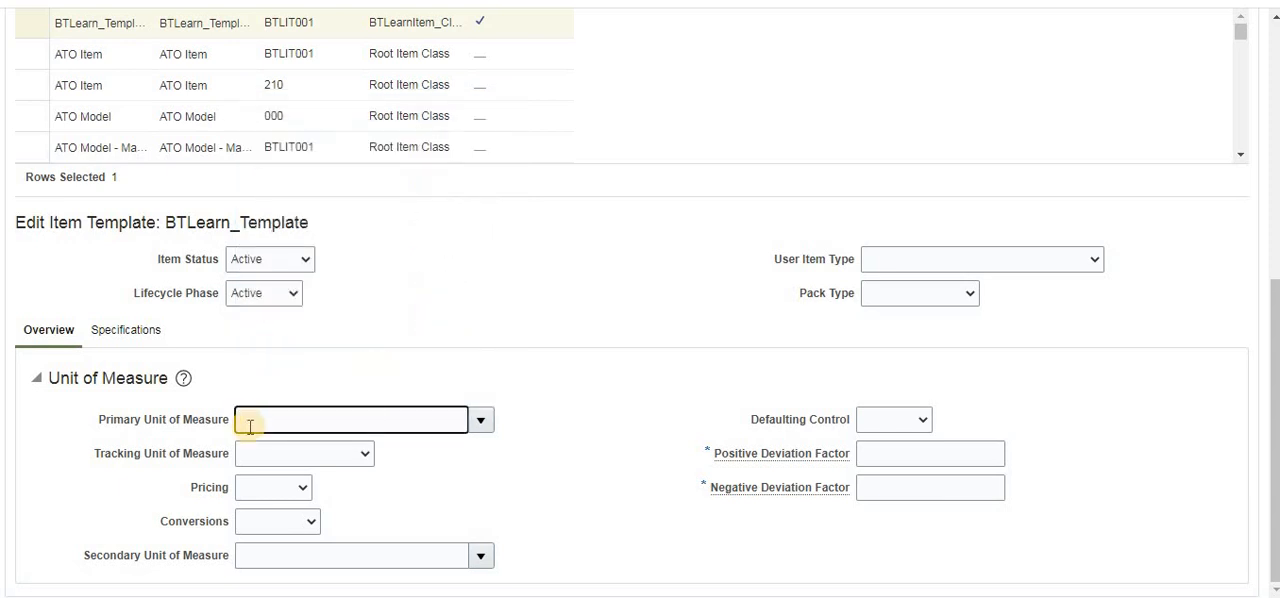
# - In the template's Inventory specifications, set Inventory Item, Stocked and Transaction Enabled to Yes
pyautogui.click(113, 336)
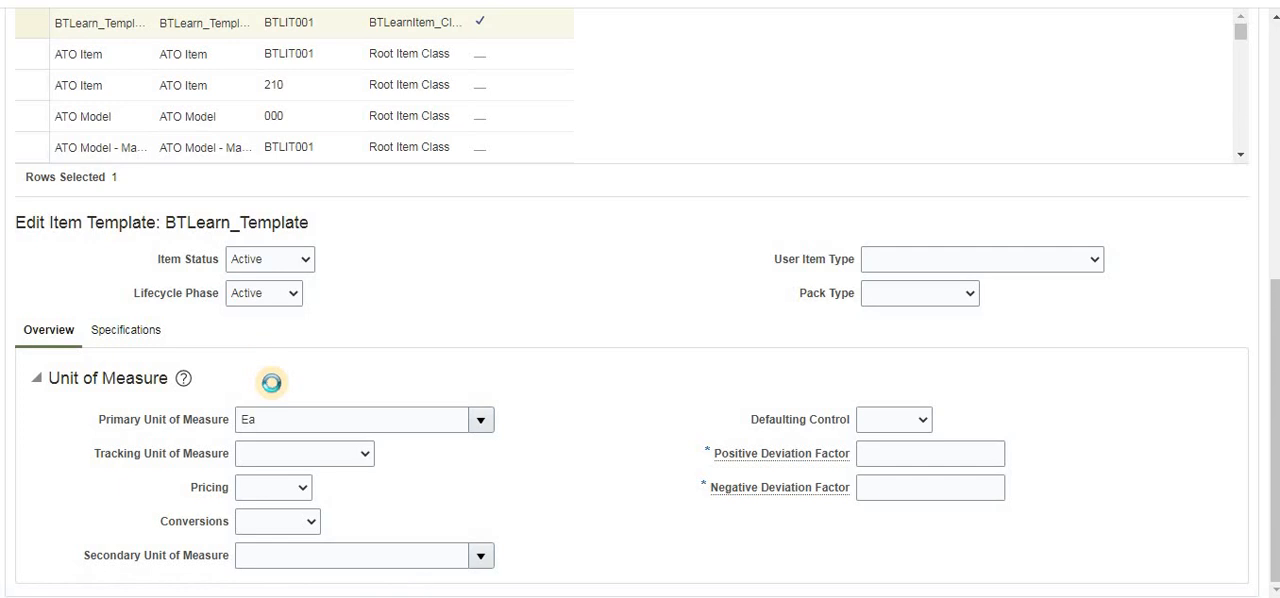
pyautogui.scroll(-2, 277, 406)
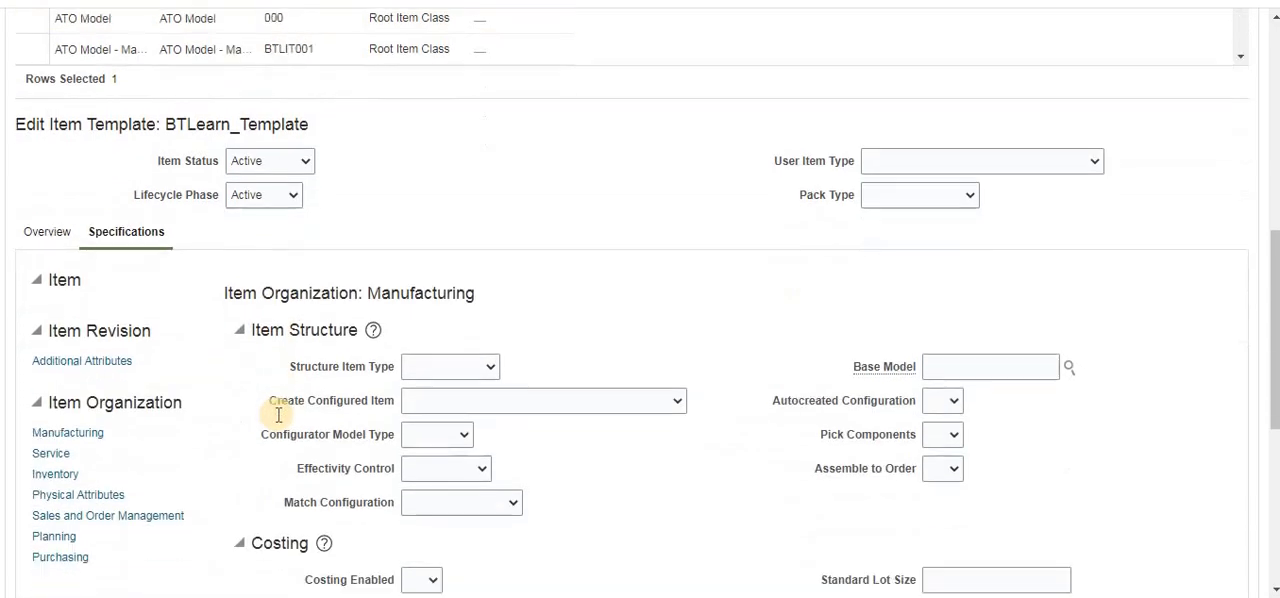
pyautogui.click(56, 383)
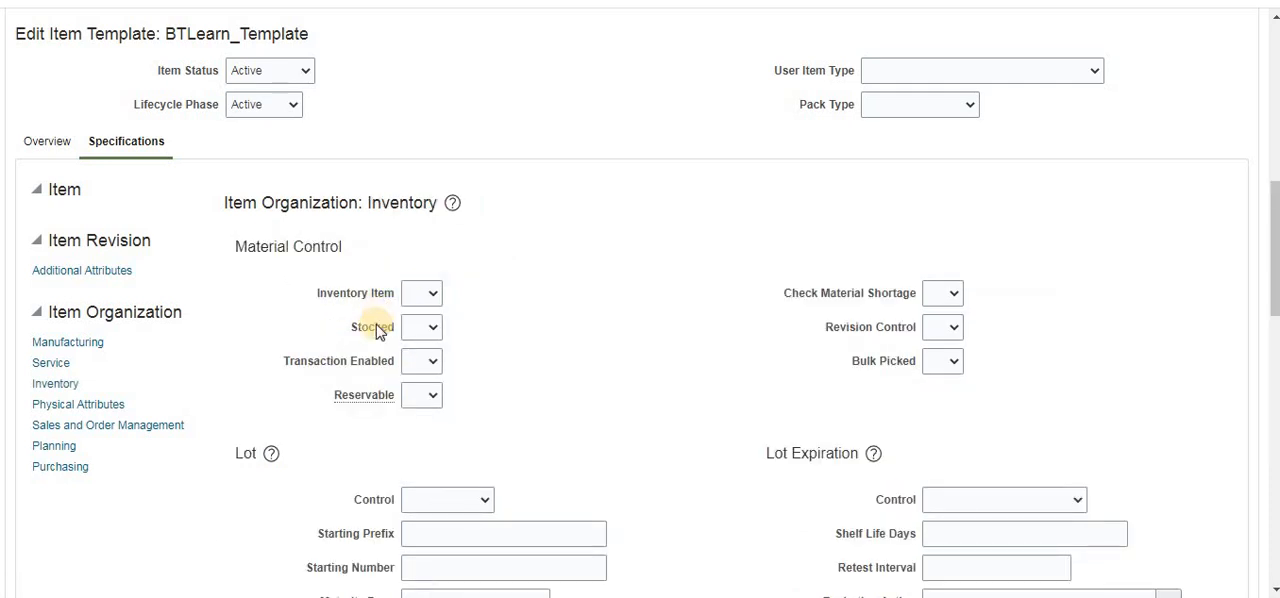
pyautogui.click(428, 293)
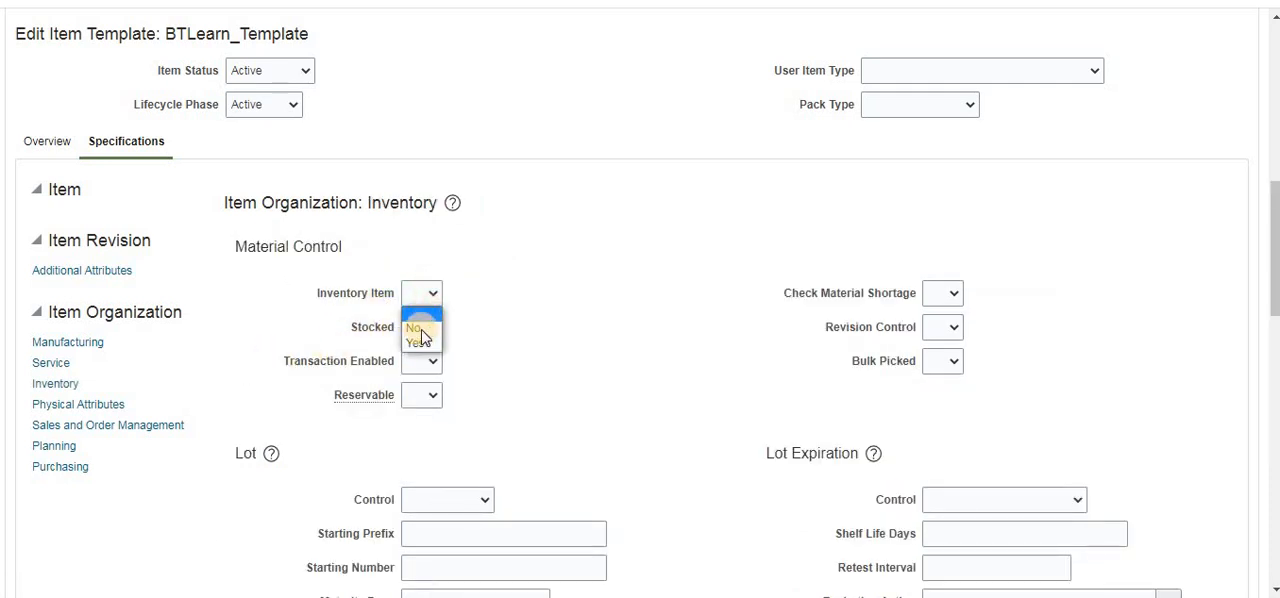
pyautogui.click(418, 341)
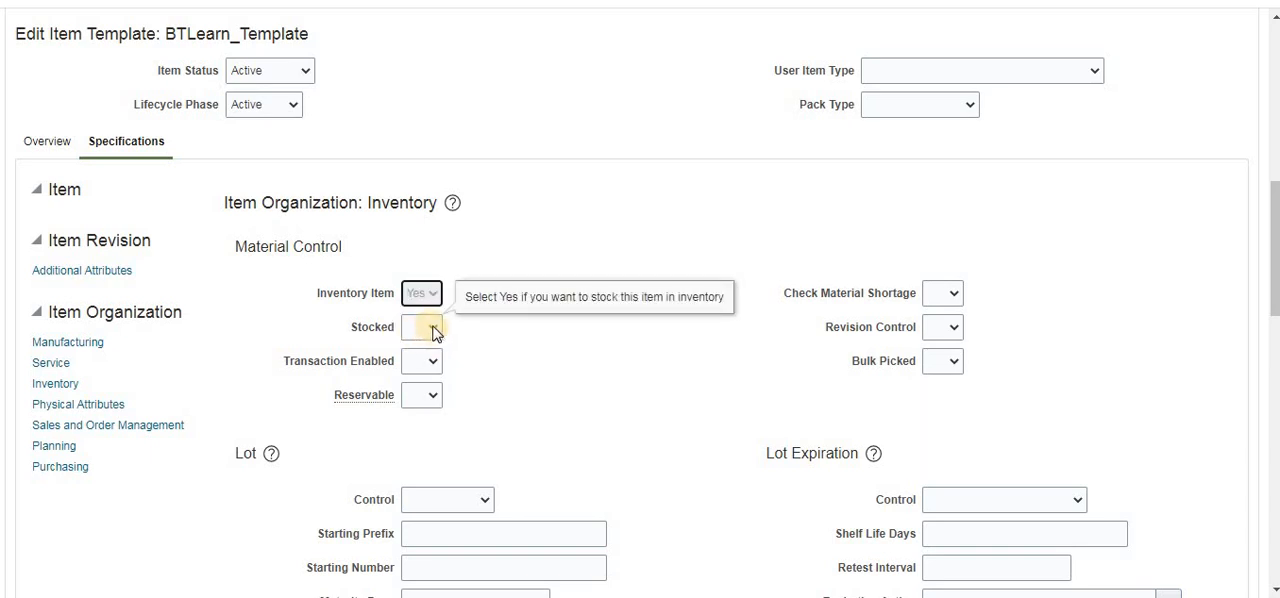
pyautogui.click(434, 330)
pyautogui.click(422, 374)
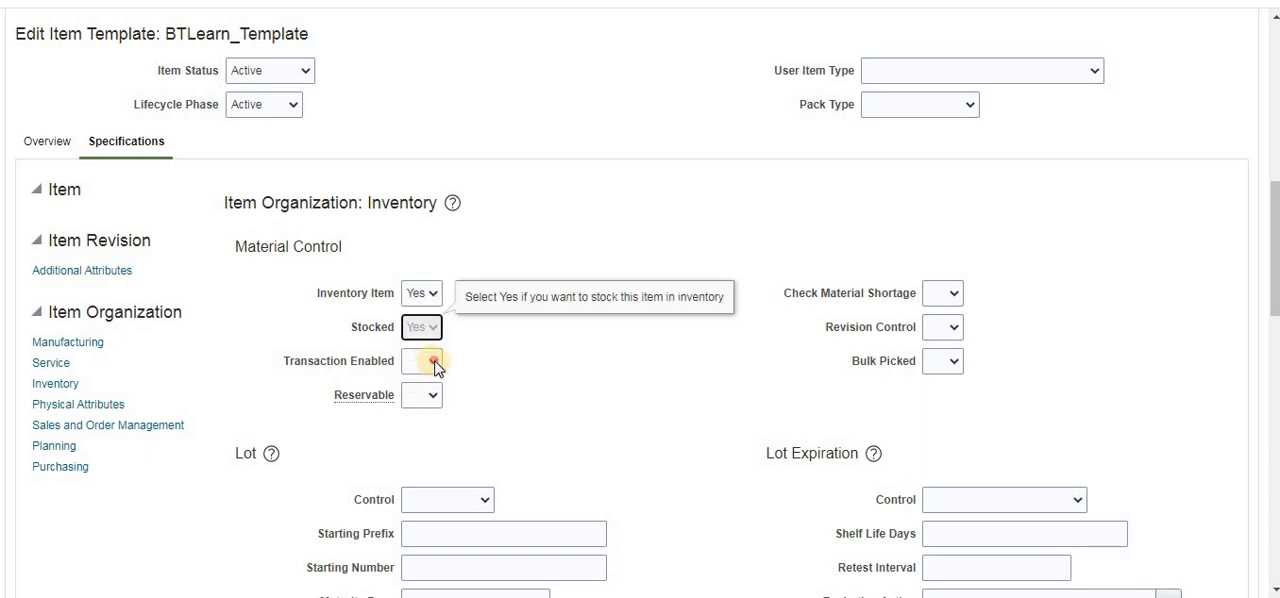
pyautogui.click(432, 360)
pyautogui.click(416, 384)
pyautogui.click(433, 363)
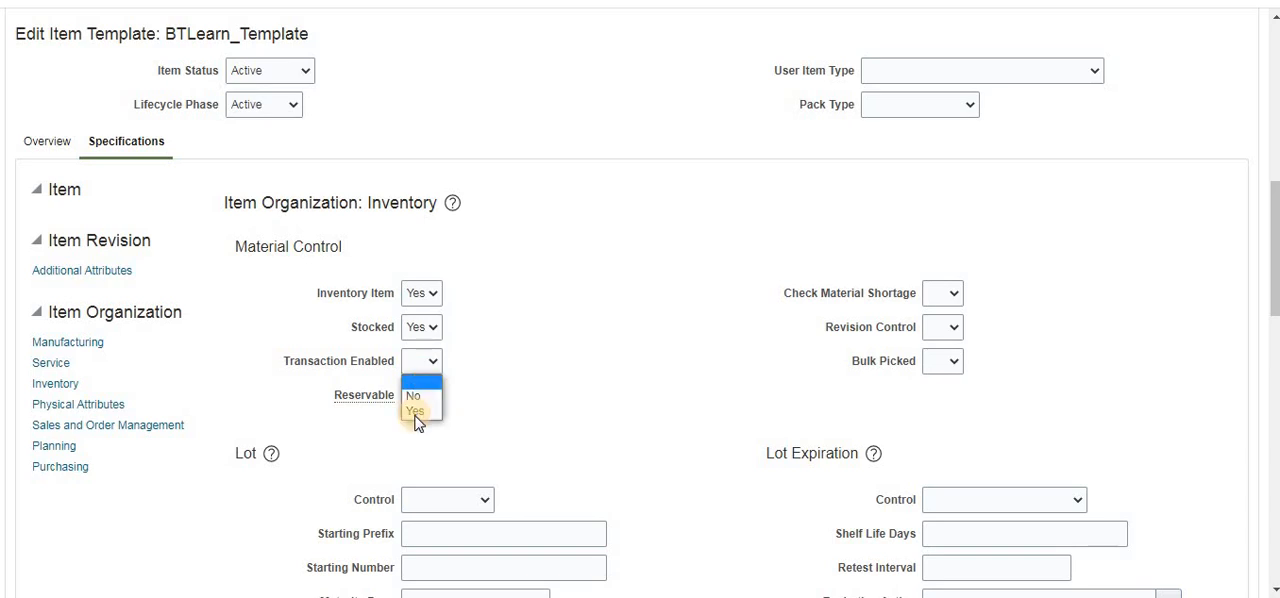
pyautogui.click(428, 409)
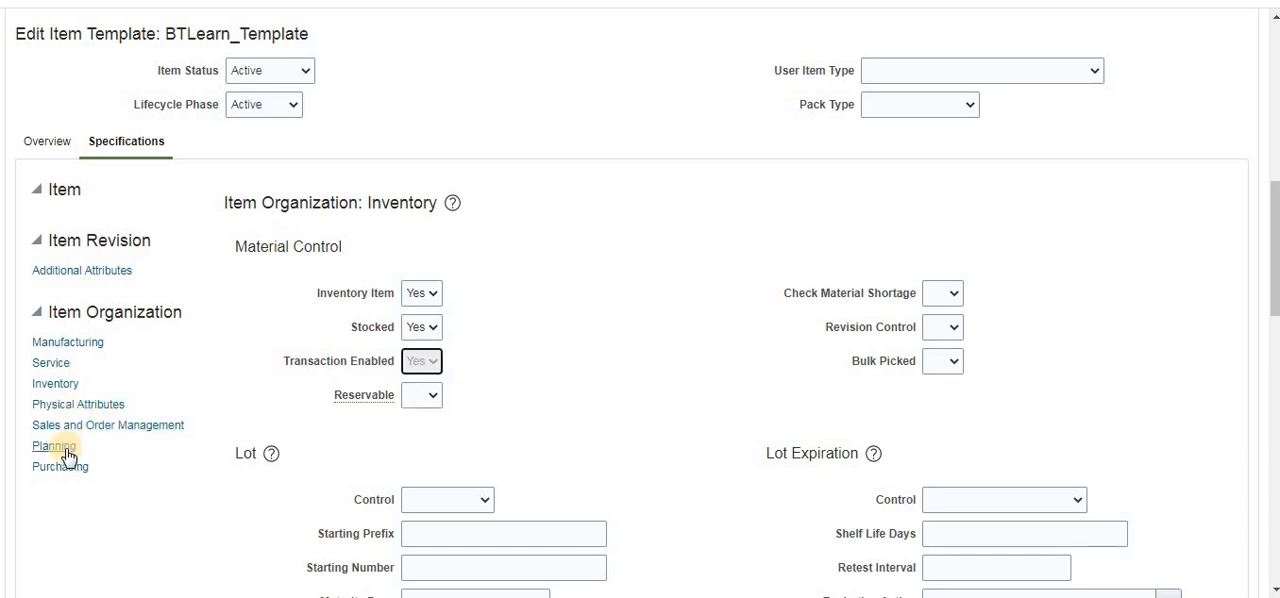
# - In the template's Sales and Order Management specifications, set Customer Ordered and Customer Orders Enabled to Yes
pyautogui.click(85, 425)
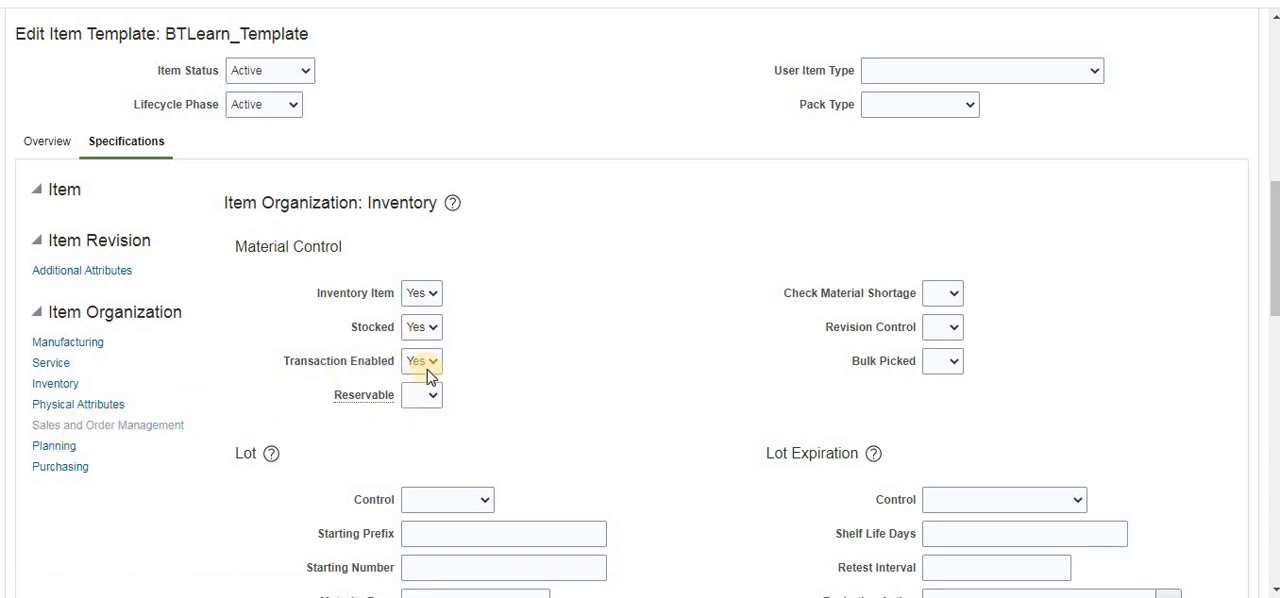
pyautogui.click(433, 283)
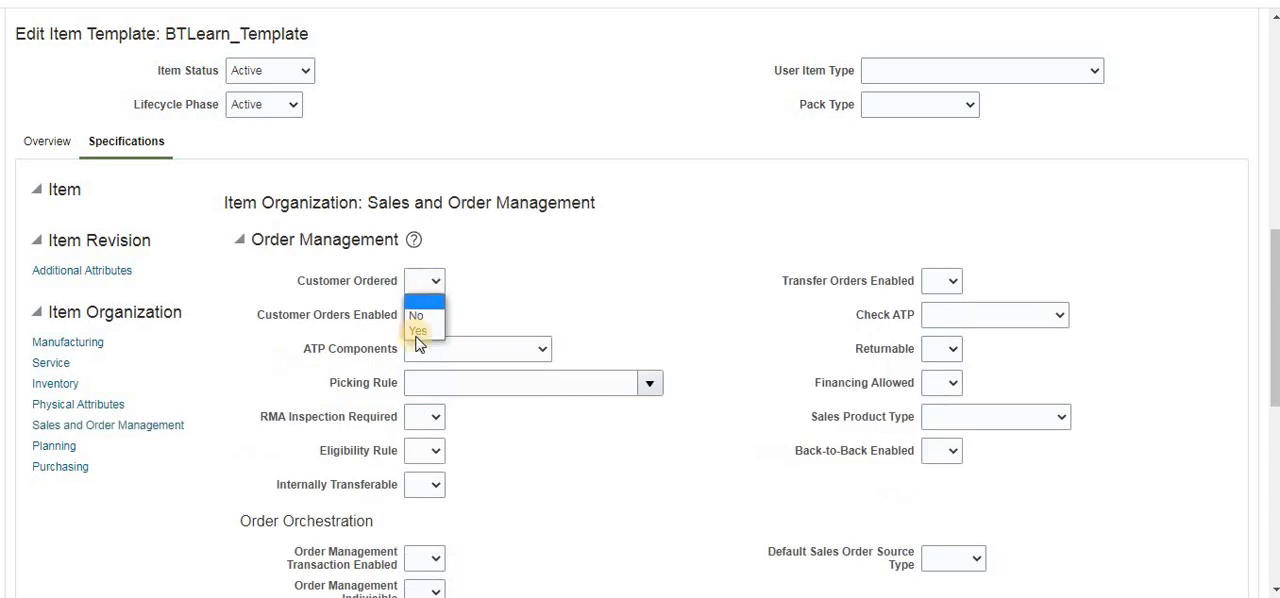
pyautogui.click(418, 330)
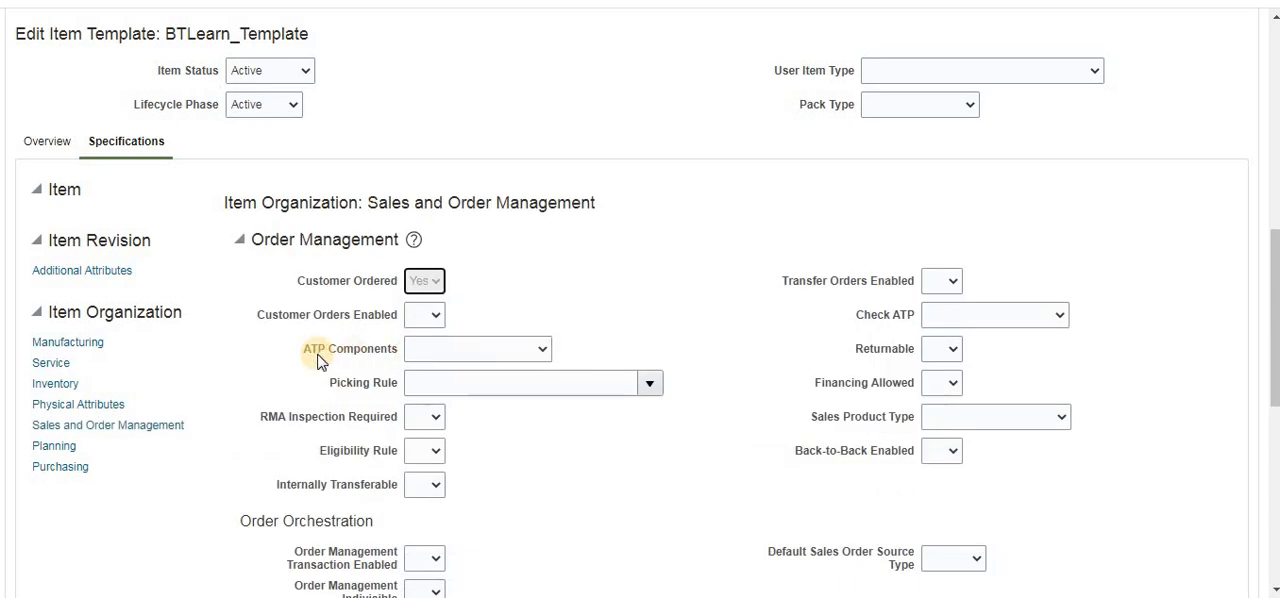
pyautogui.click(438, 315)
pyautogui.click(414, 366)
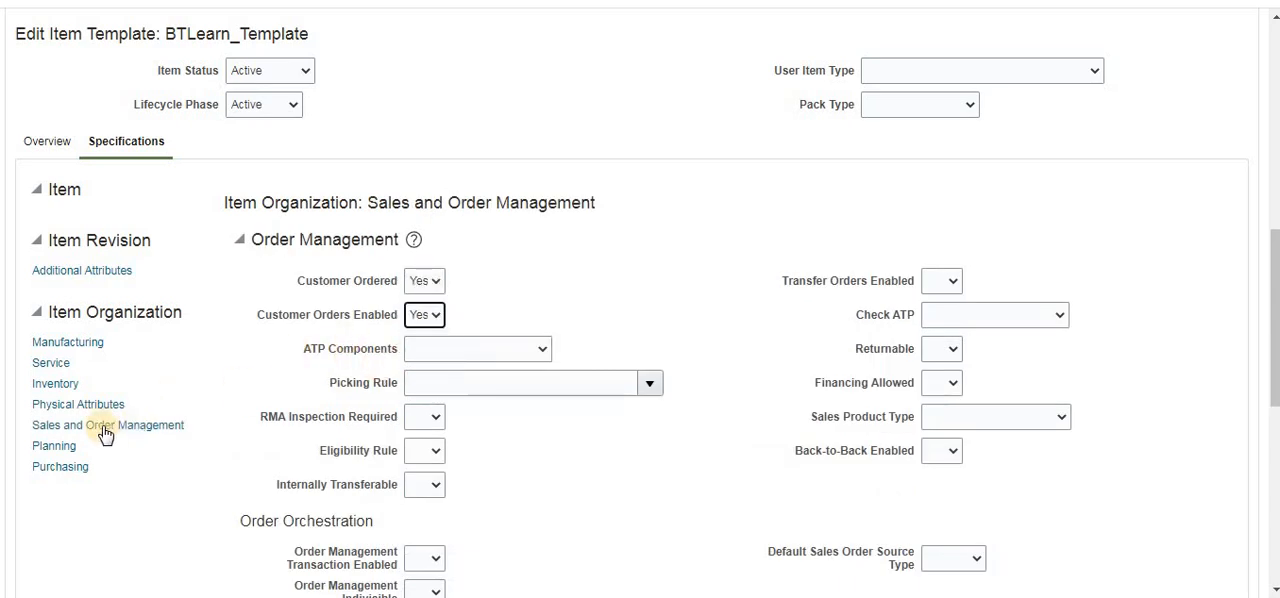
# - In the template's Purchasing specifications, set Purchased to Yes
pyautogui.click(62, 467)
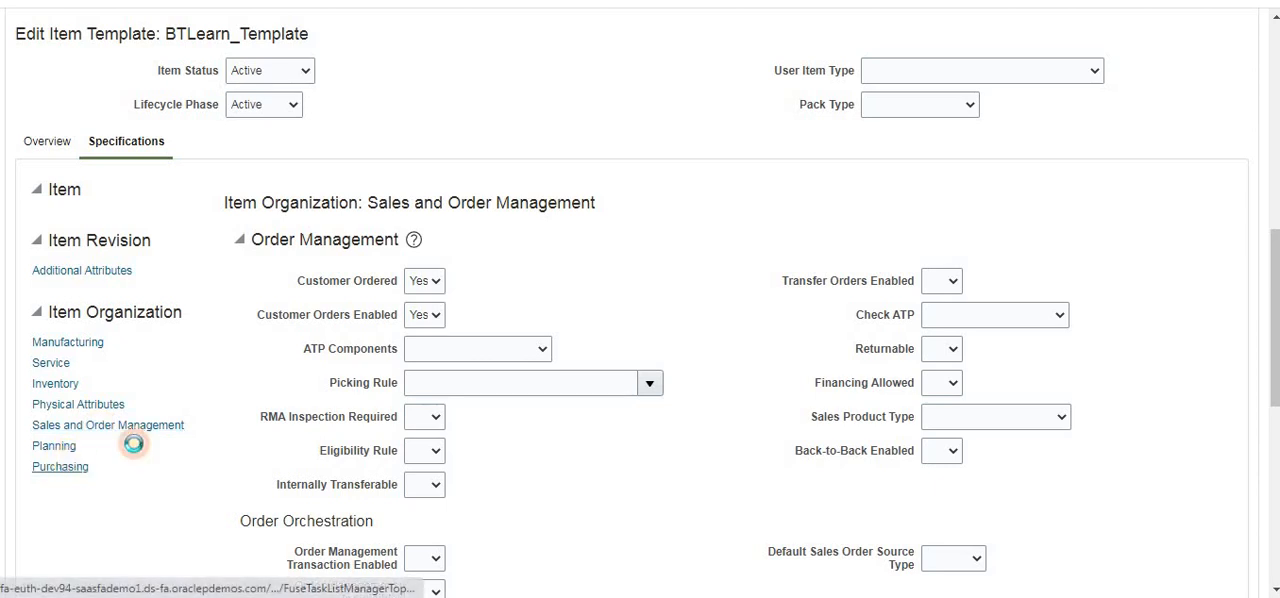
pyautogui.click(428, 280)
pyautogui.click(427, 330)
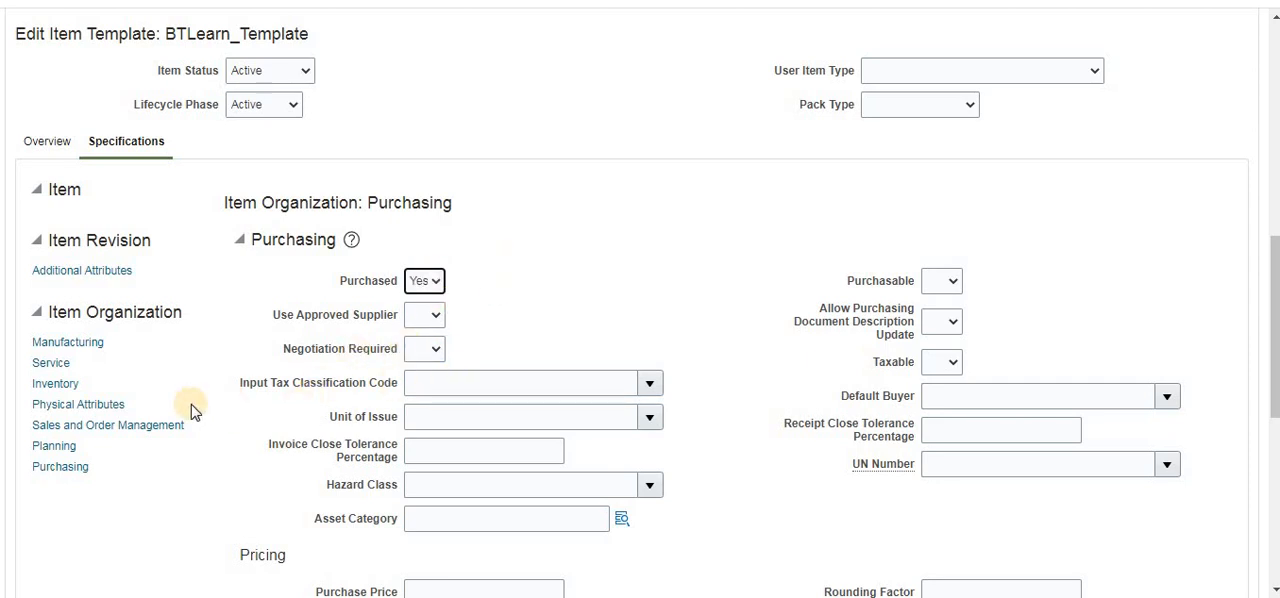
# - Save and close the item class BTLearnItem_Class, and finish managing item classes
pyautogui.scroll(5, 572, 387)
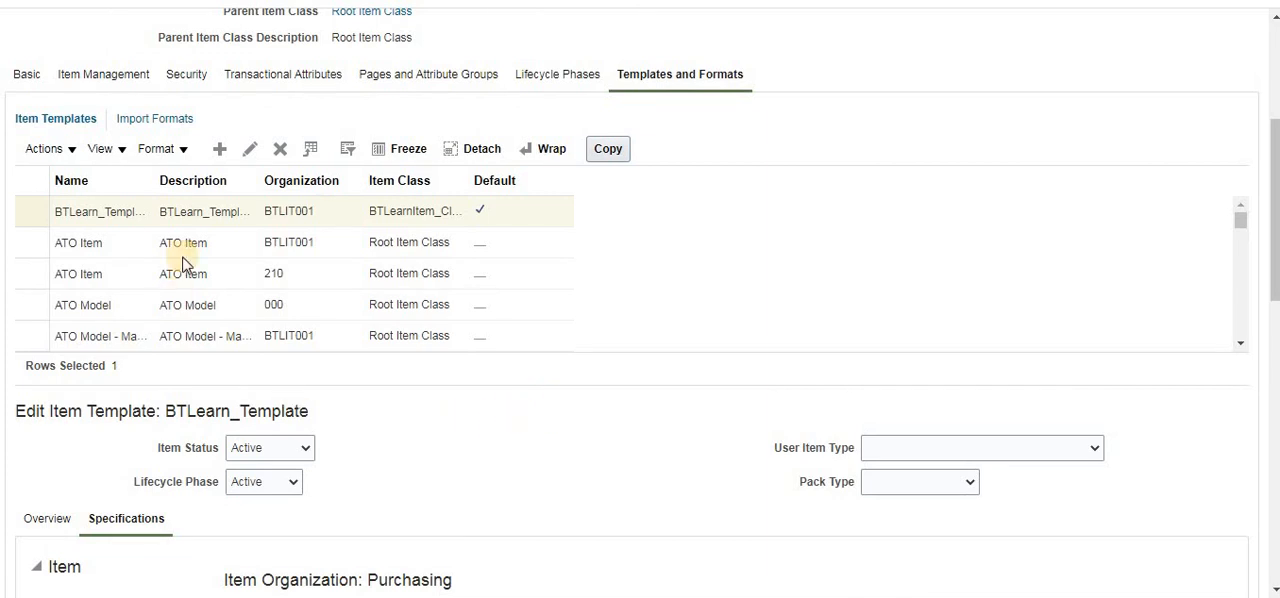
pyautogui.scroll(-2, 306, 514)
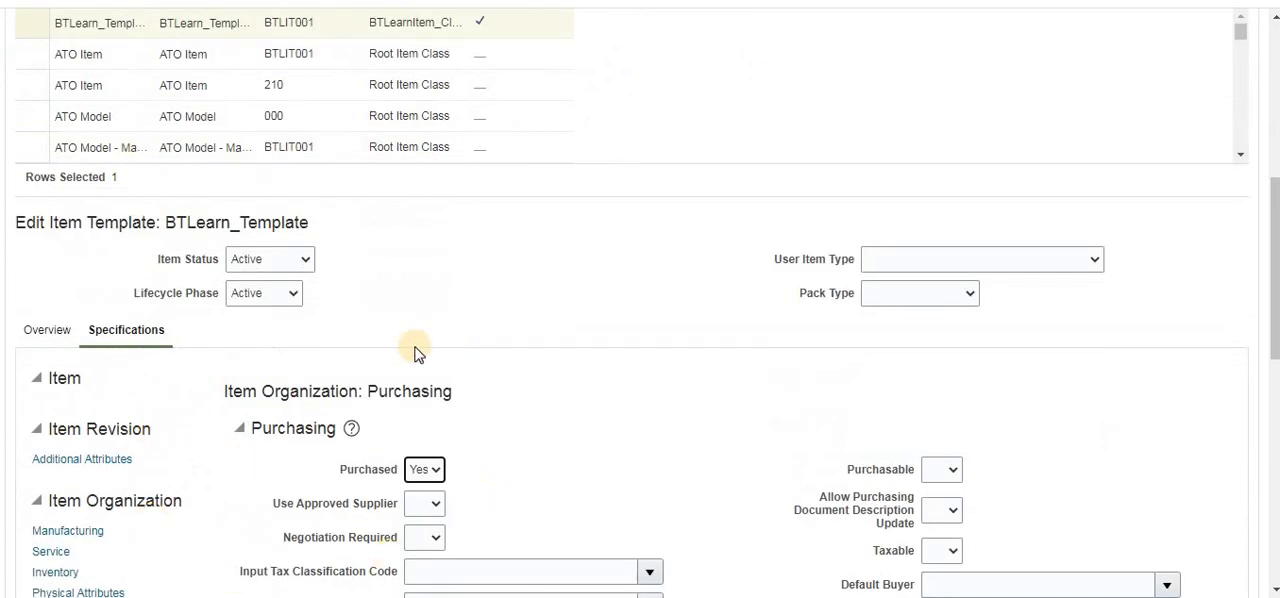
pyautogui.scroll(3, 534, 434)
pyautogui.scroll(-2, 546, 446)
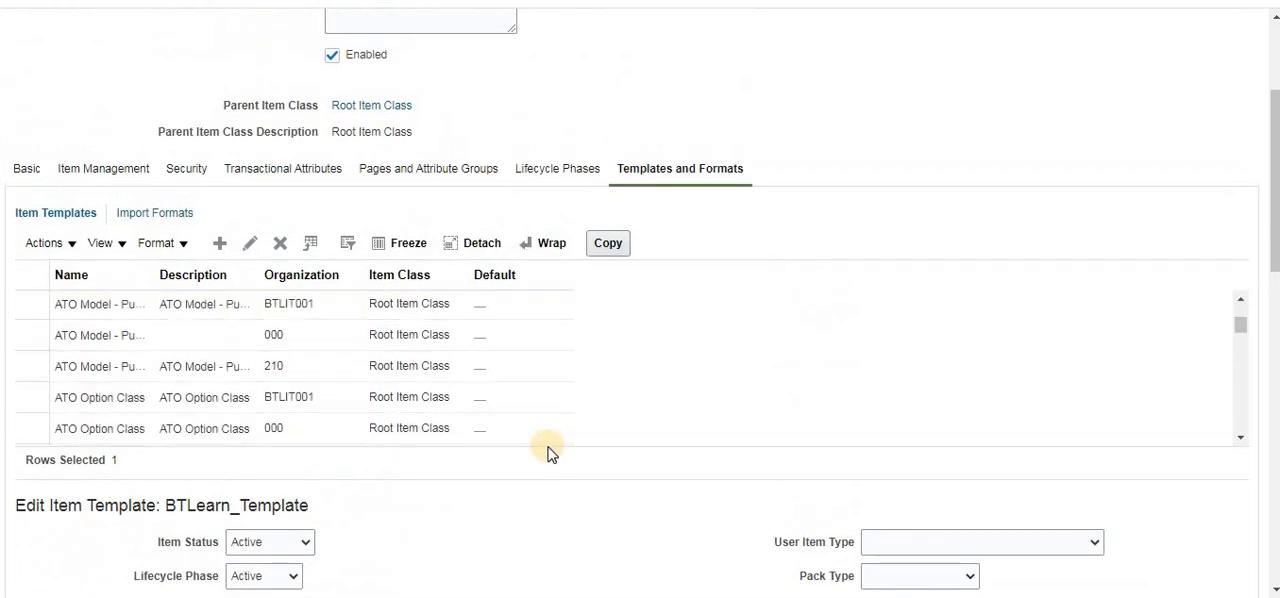
pyautogui.scroll(2, 548, 450)
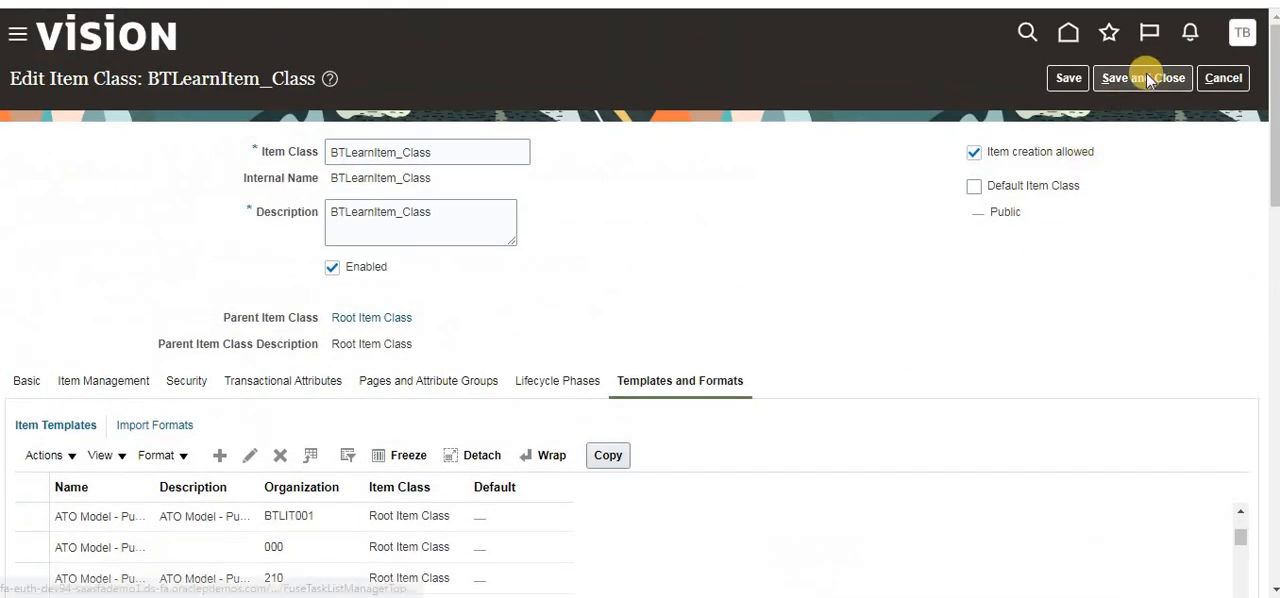
pyautogui.click(1116, 86)
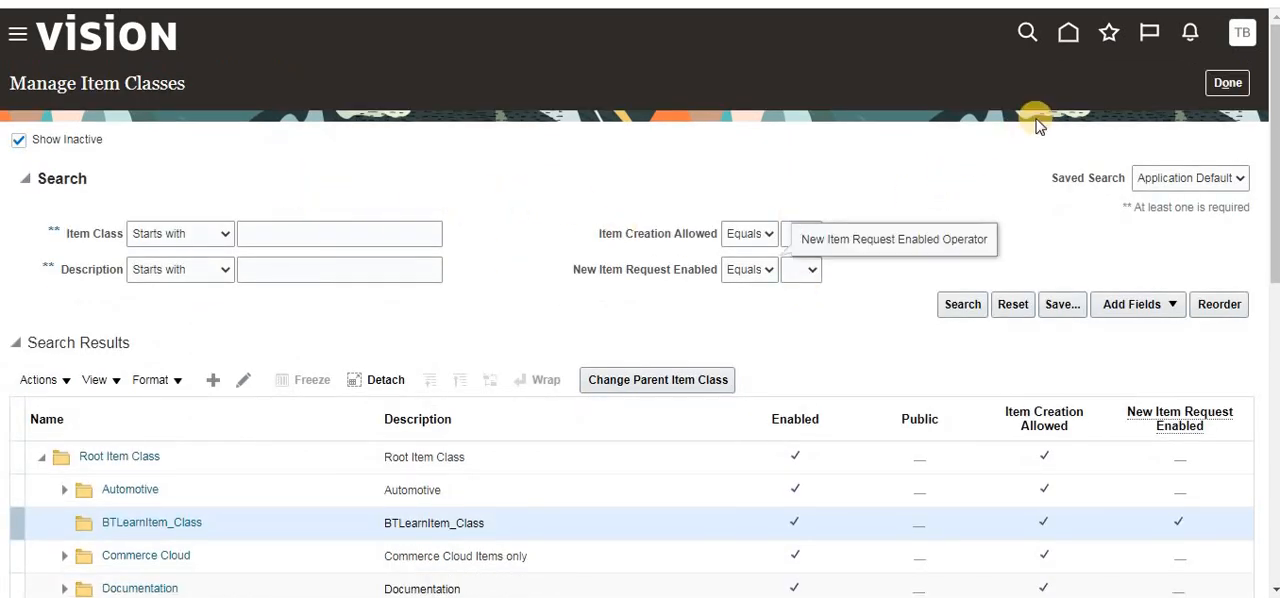
pyautogui.click(1206, 86)
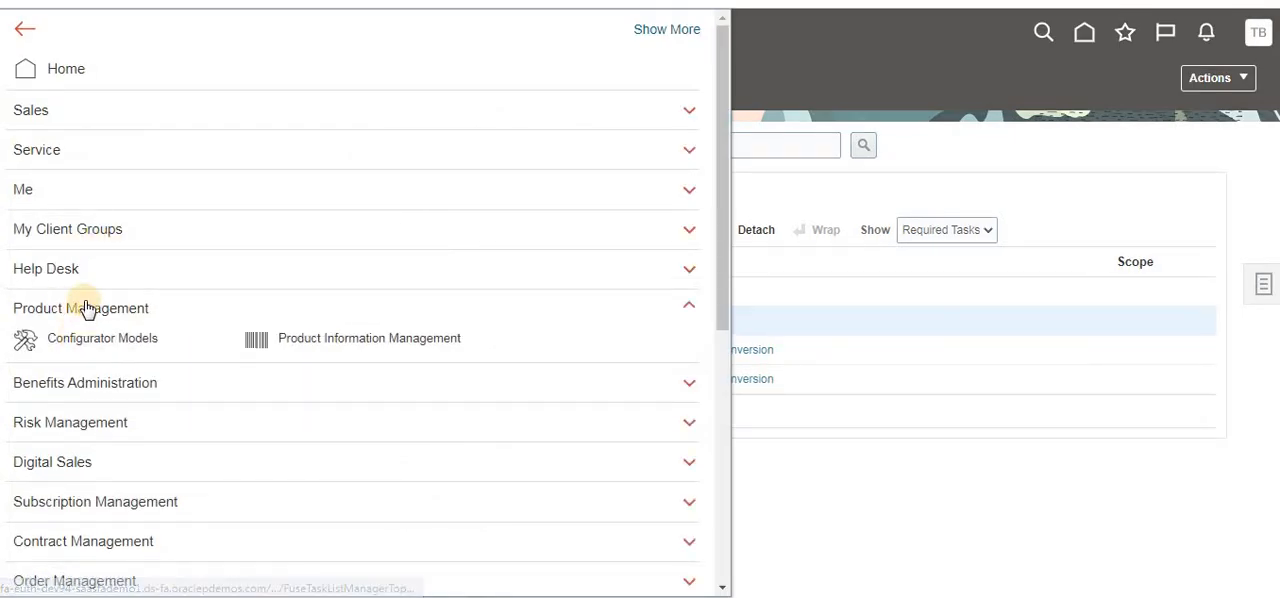
# - Start a new item in Product Information Management for organization BTLIT001 with item class BTLearnItem_Class
pyautogui.click(370, 345)
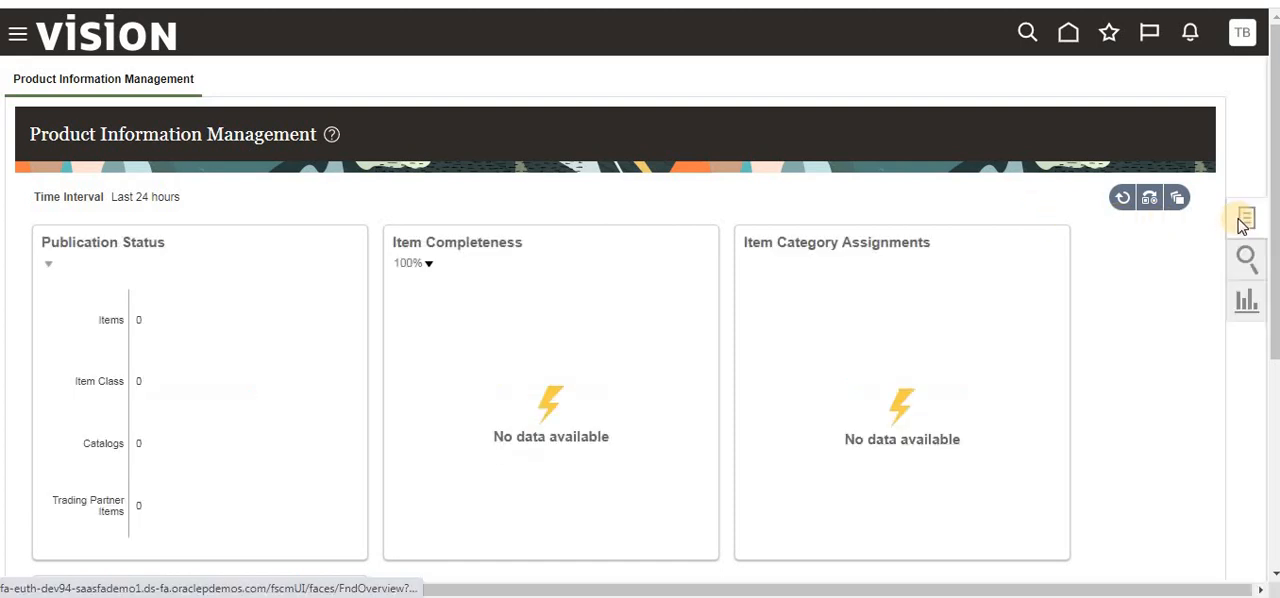
pyautogui.click(1250, 222)
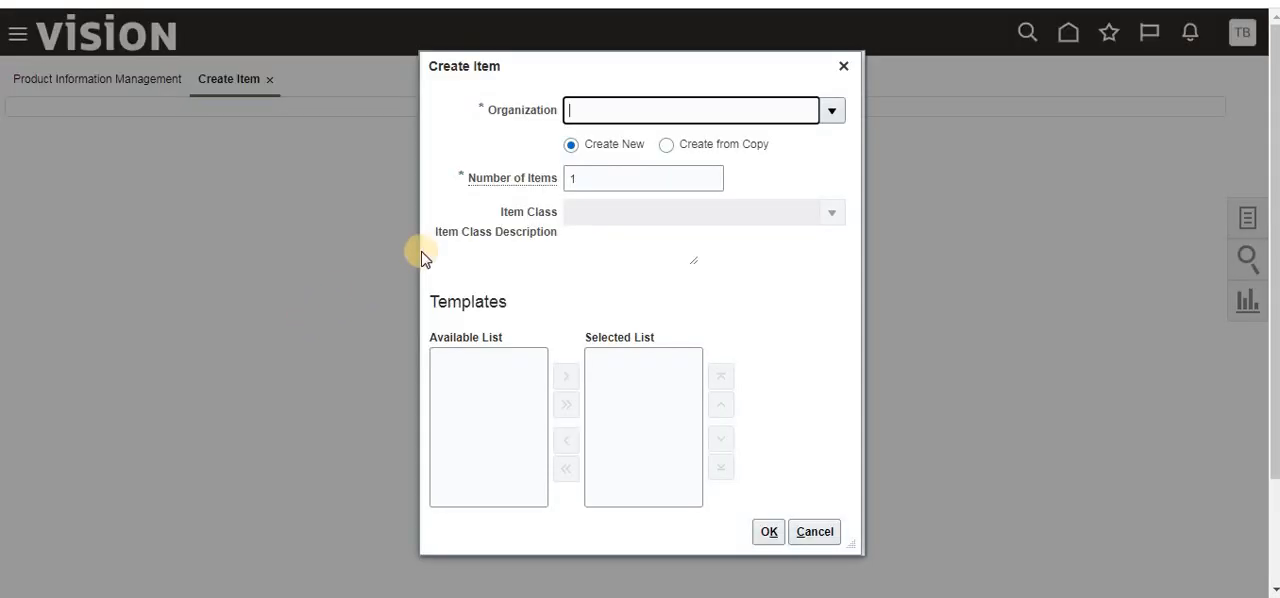
pyautogui.click(830, 108)
pyautogui.click(650, 177)
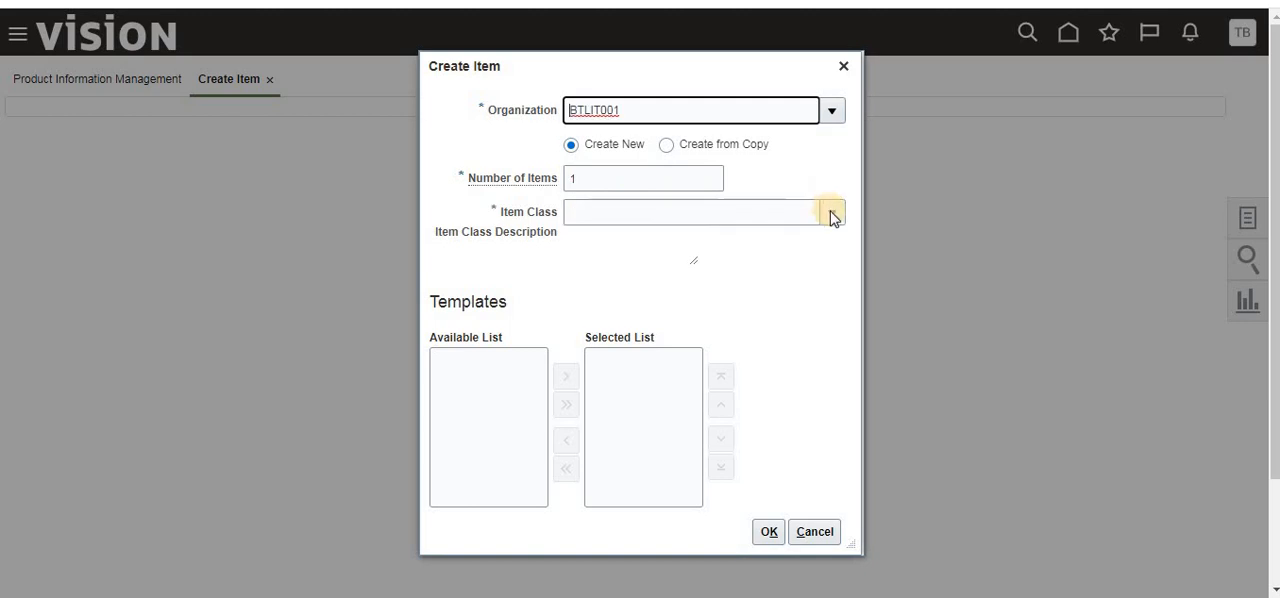
pyautogui.click(830, 212)
pyautogui.click(614, 274)
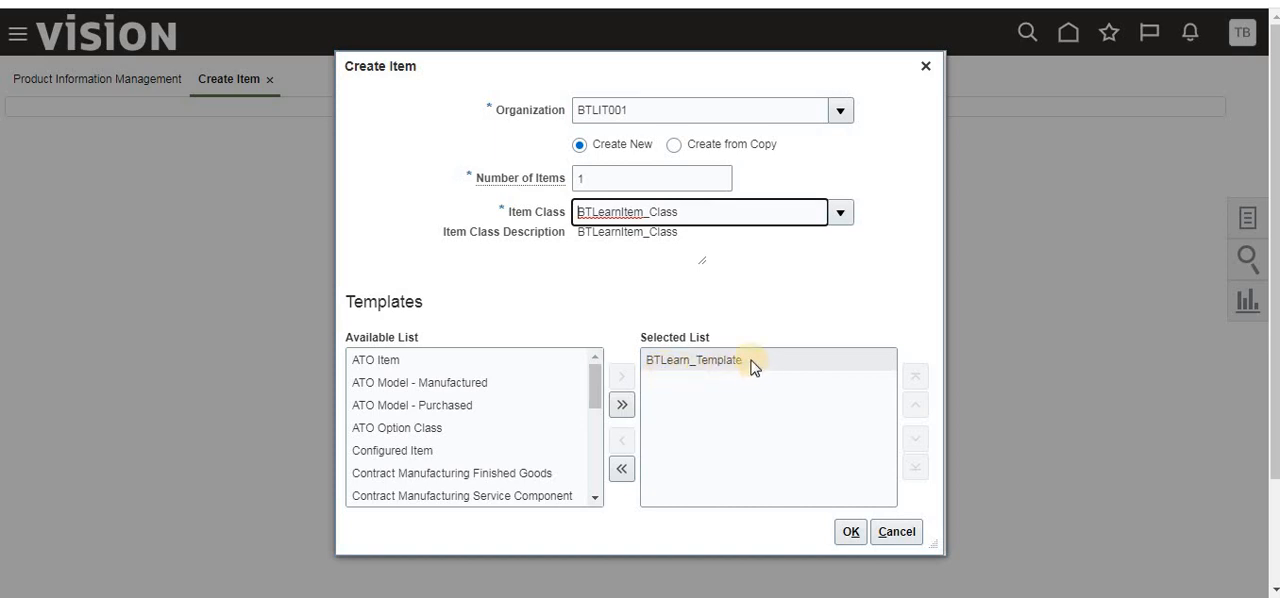
# - Review the available templates and confirm the new item with BTLearn_Template as its selected template
pyautogui.click(672, 368)
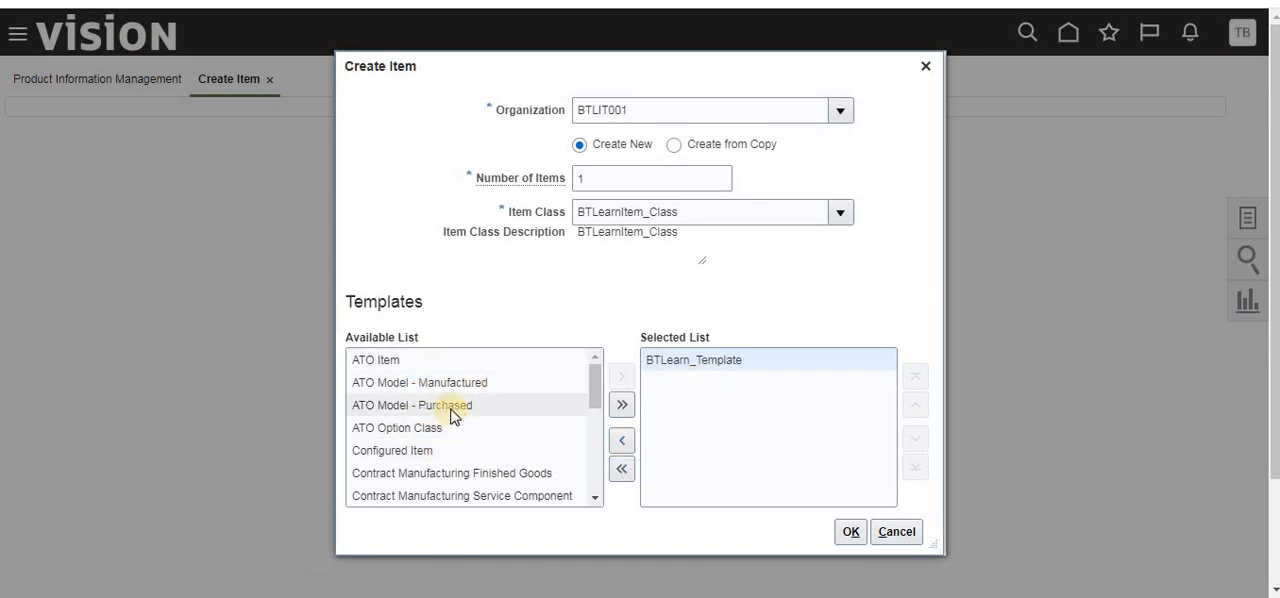
pyautogui.scroll(-5, 449, 420)
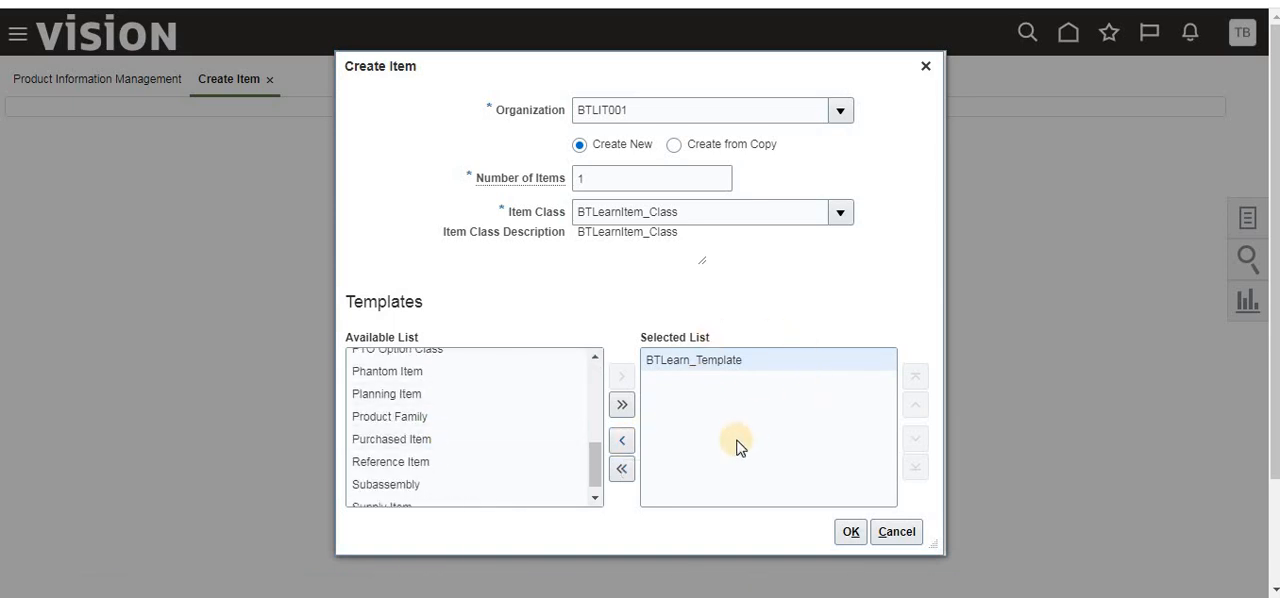
pyautogui.scroll(-1, 816, 442)
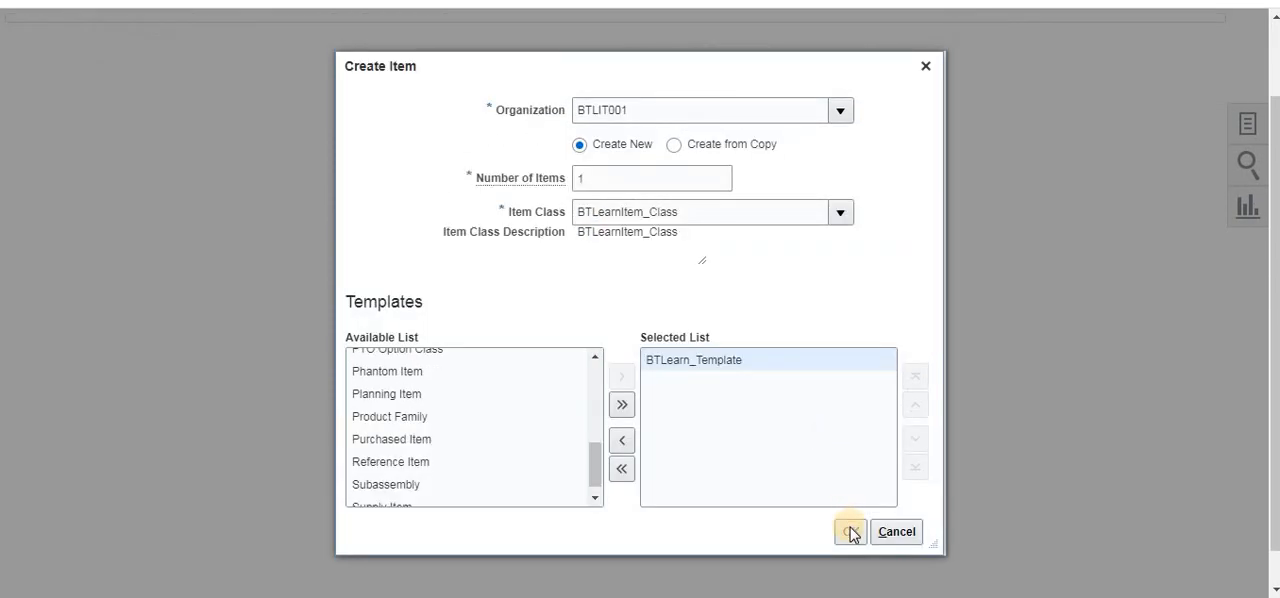
pyautogui.click(849, 532)
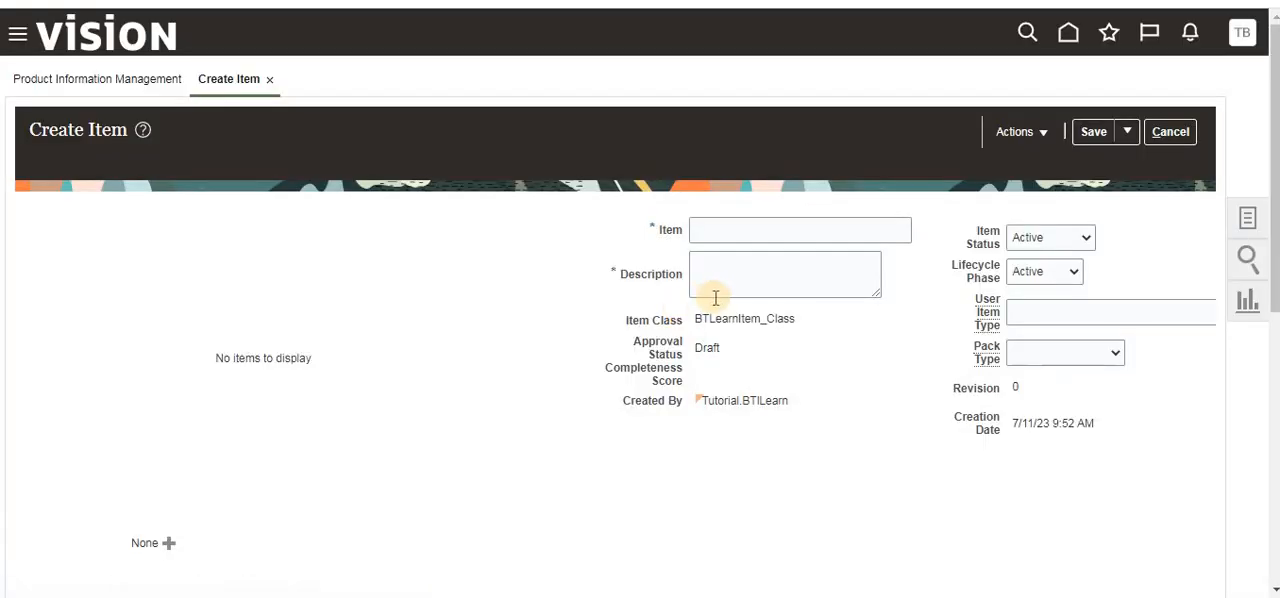
# - Examine the new item's primary unit of measure and its Inventory, Sales and Order Management, and Purchasing specifications for values taken from the template
pyautogui.scroll(-1, 900, 250)
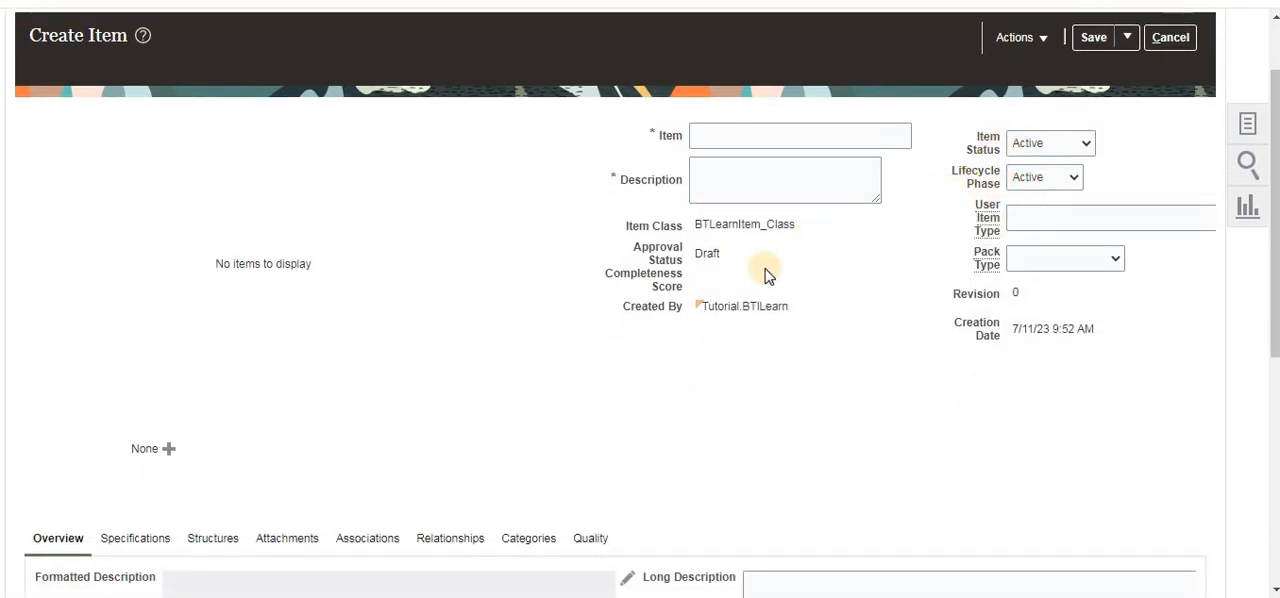
pyautogui.scroll(-2, 640, 358)
pyautogui.scroll(-2, 80, 384)
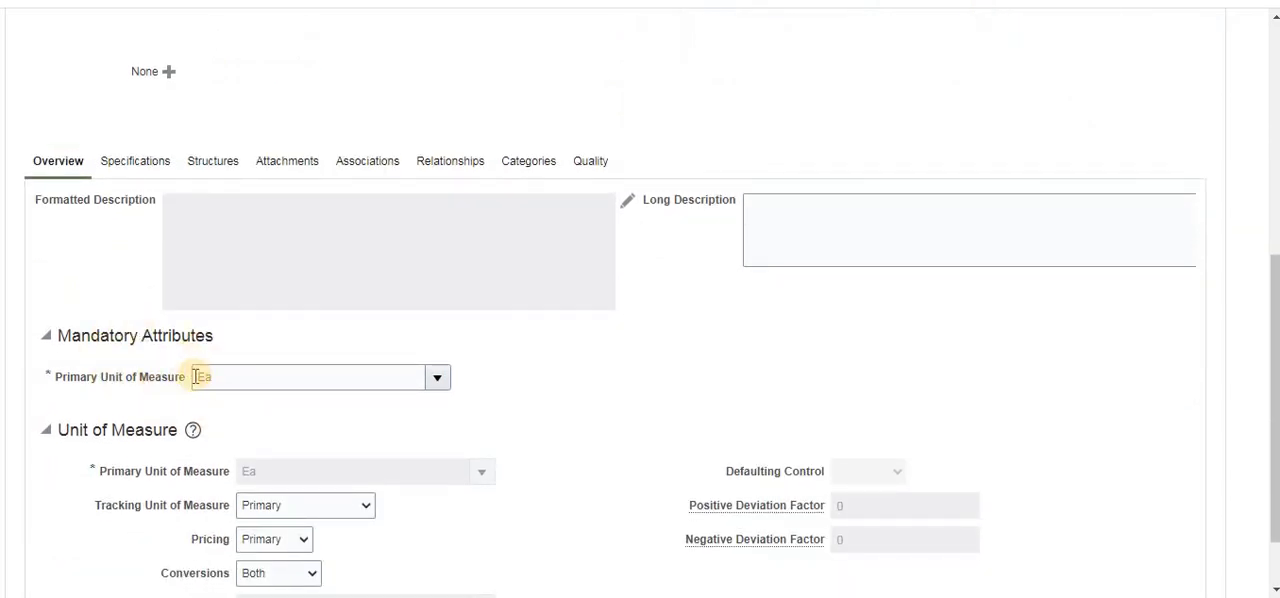
pyautogui.click(138, 164)
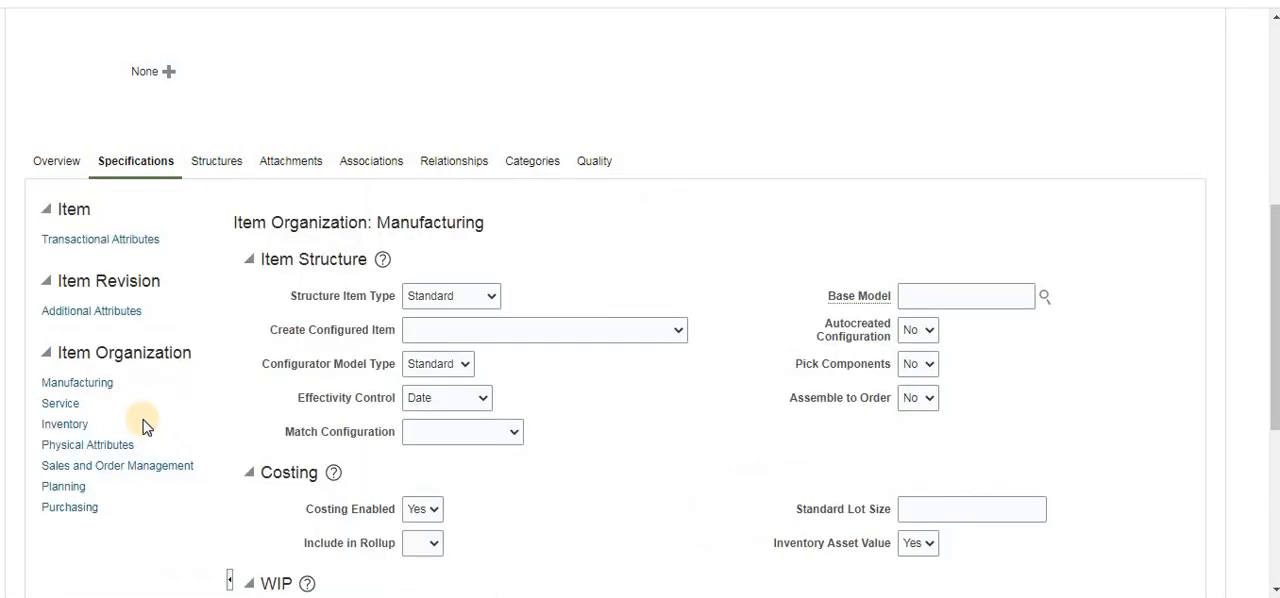
pyautogui.click(63, 424)
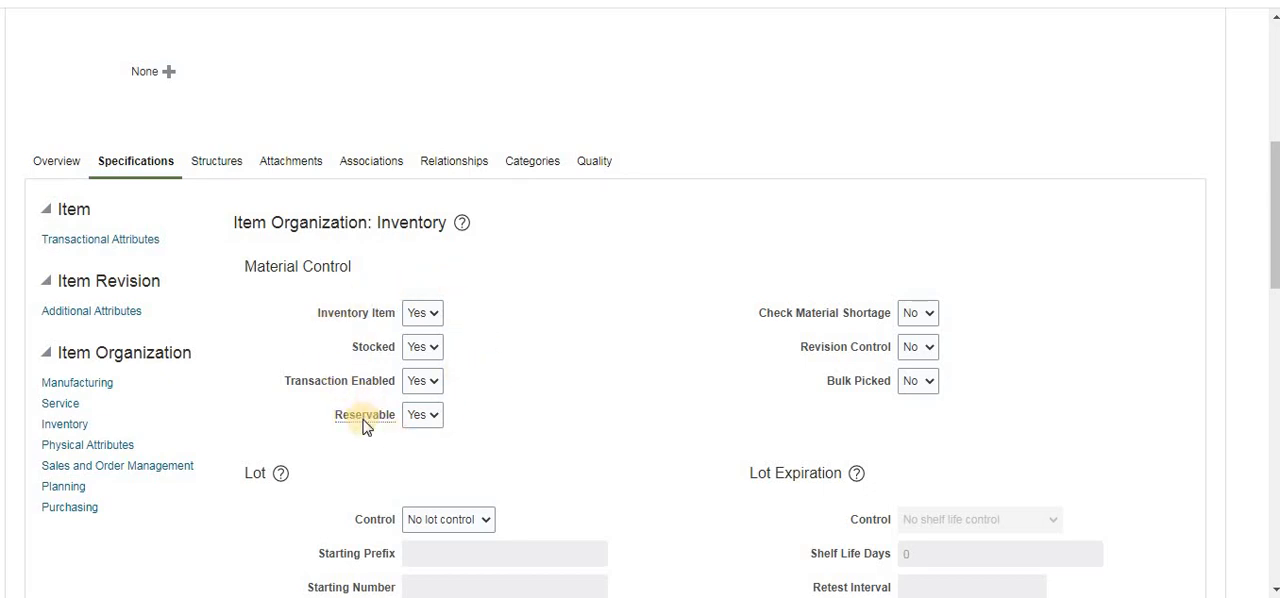
pyautogui.click(70, 466)
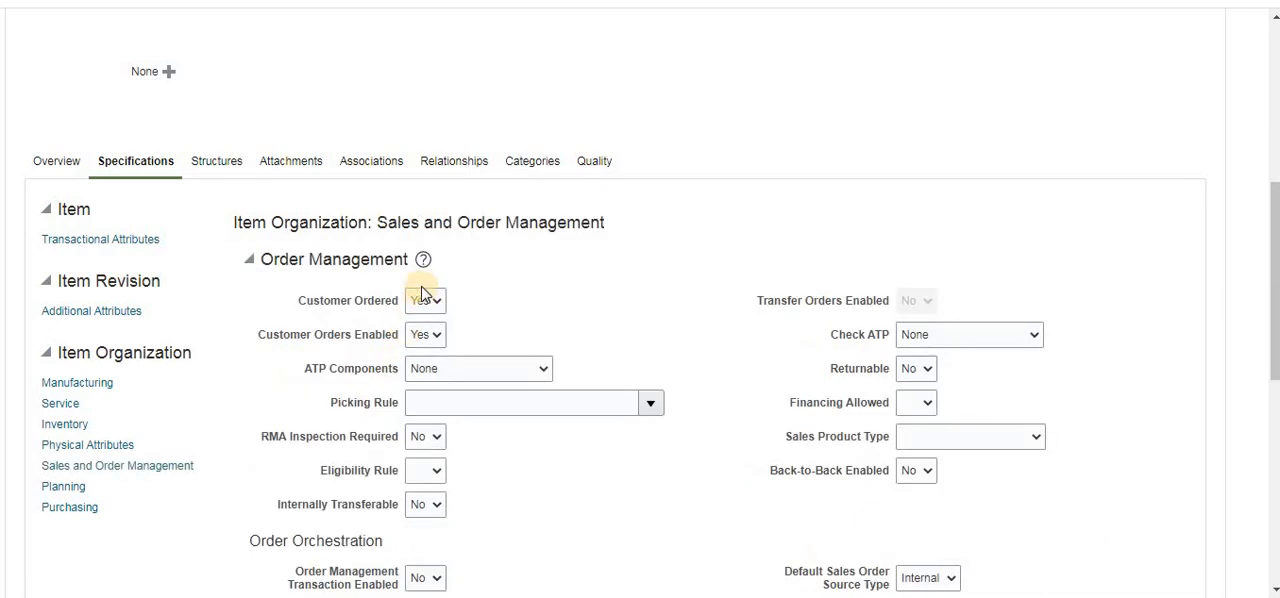
pyautogui.click(70, 507)
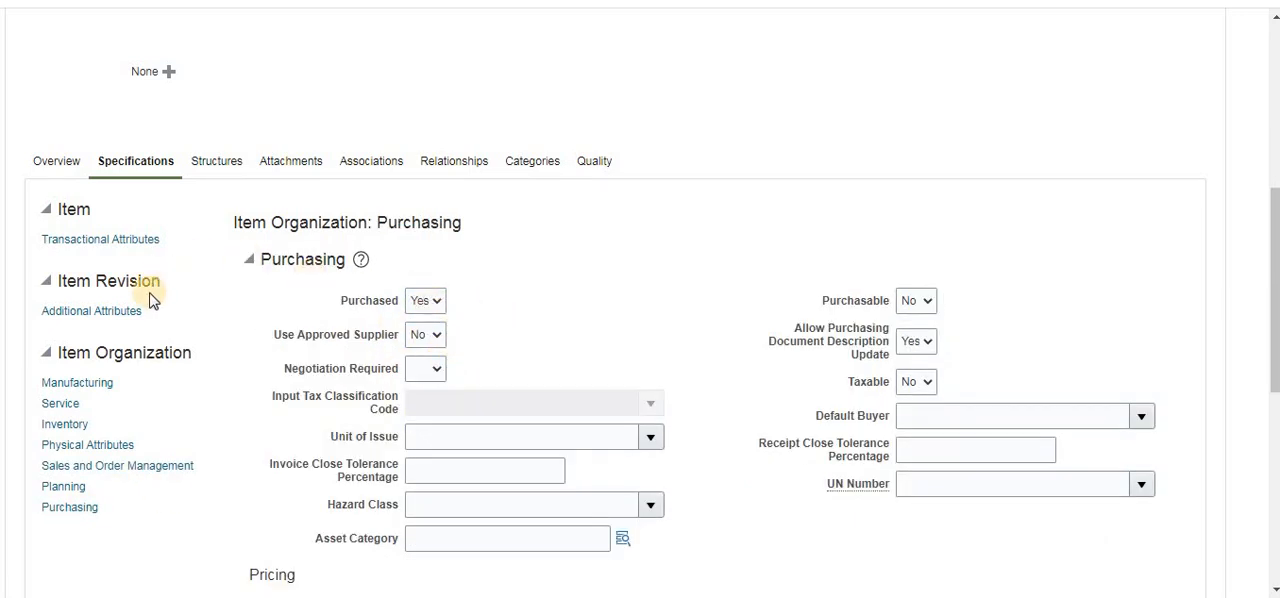
pyautogui.scroll(2, 250, 370)
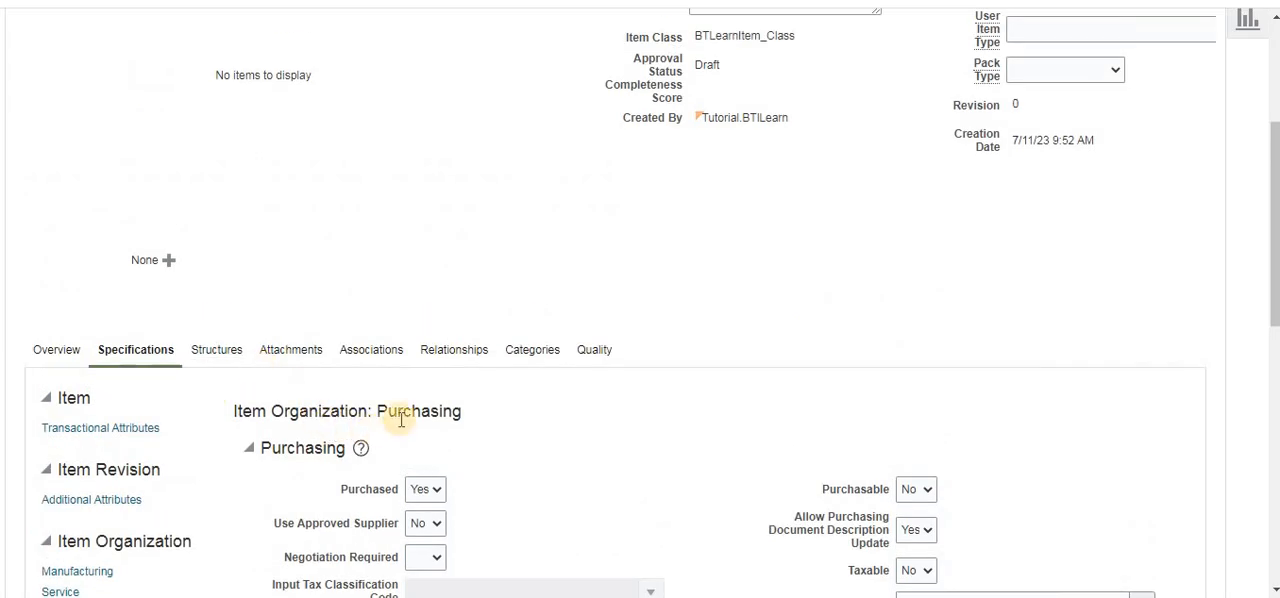
pyautogui.scroll(1, 755, 320)
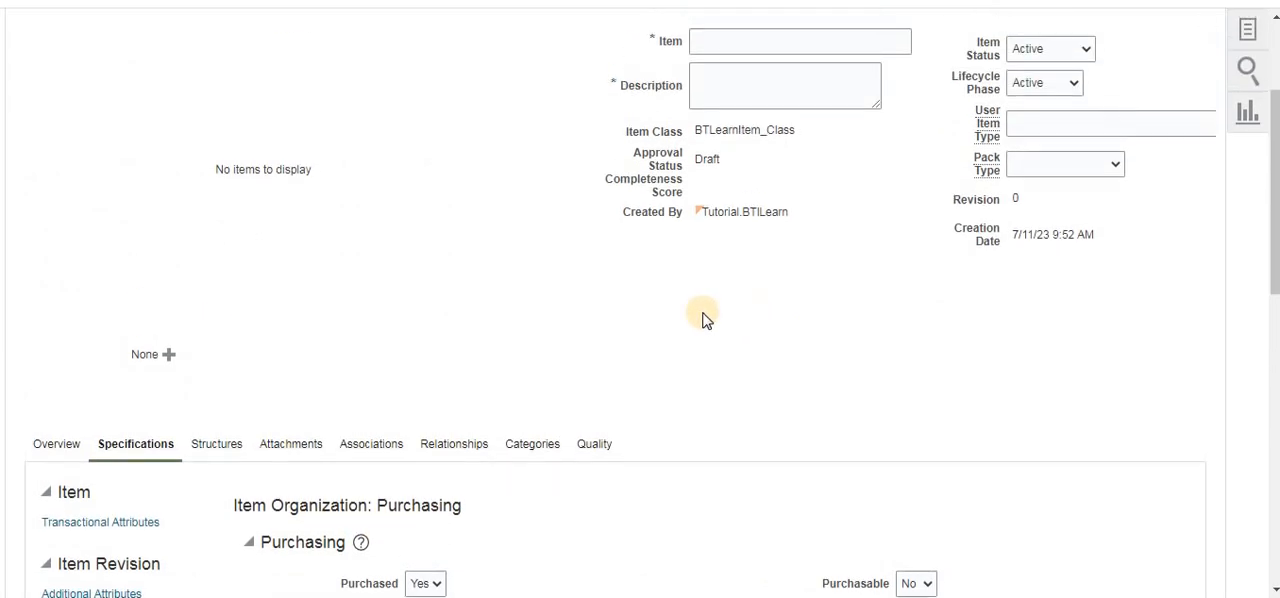
pyautogui.scroll(2, 511, 369)
pyautogui.scroll(-2, 210, 450)
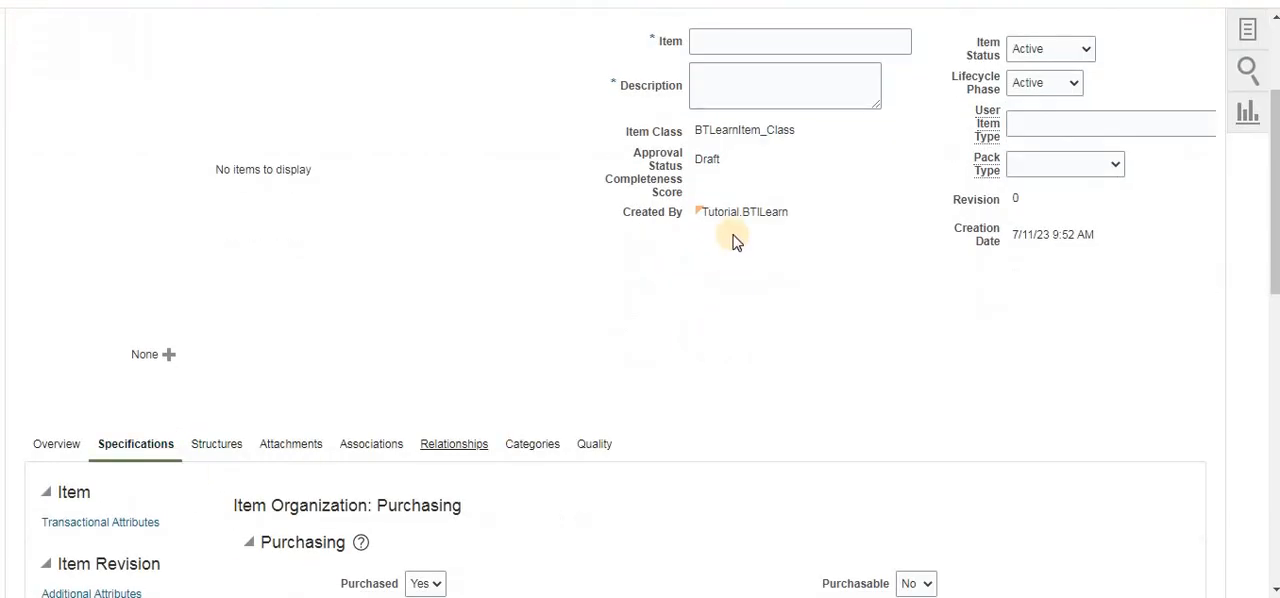
# - Enter item_Temp as both the item name and the description, and save the new item
pyautogui.click(711, 42)
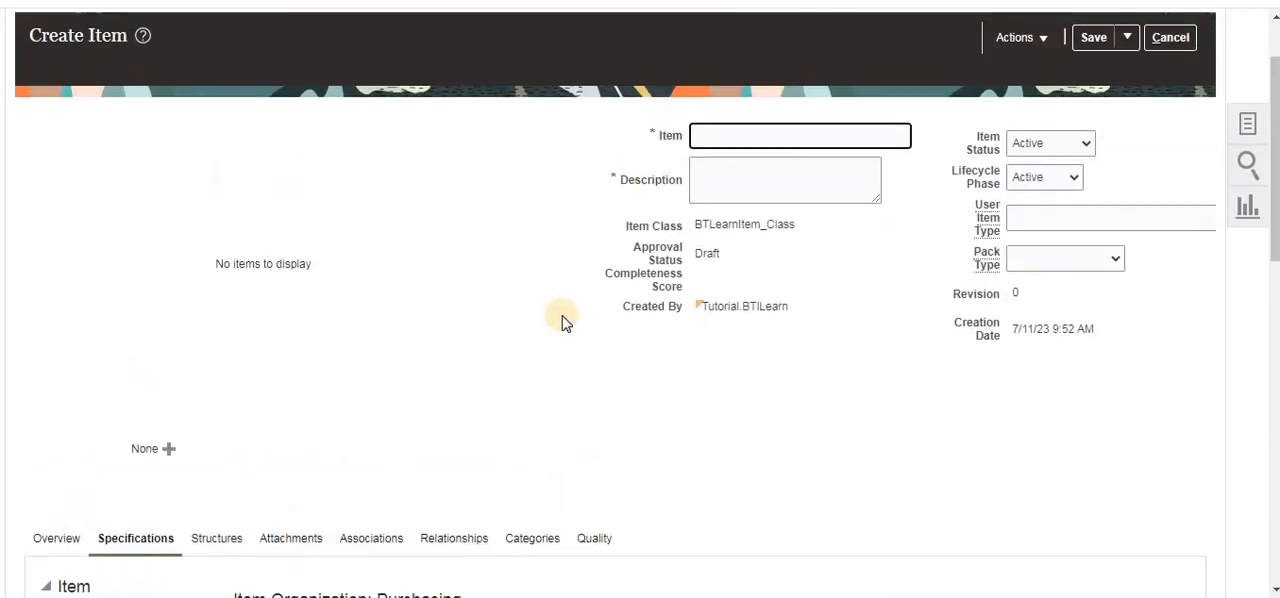
pyautogui.scroll(1, 561, 316)
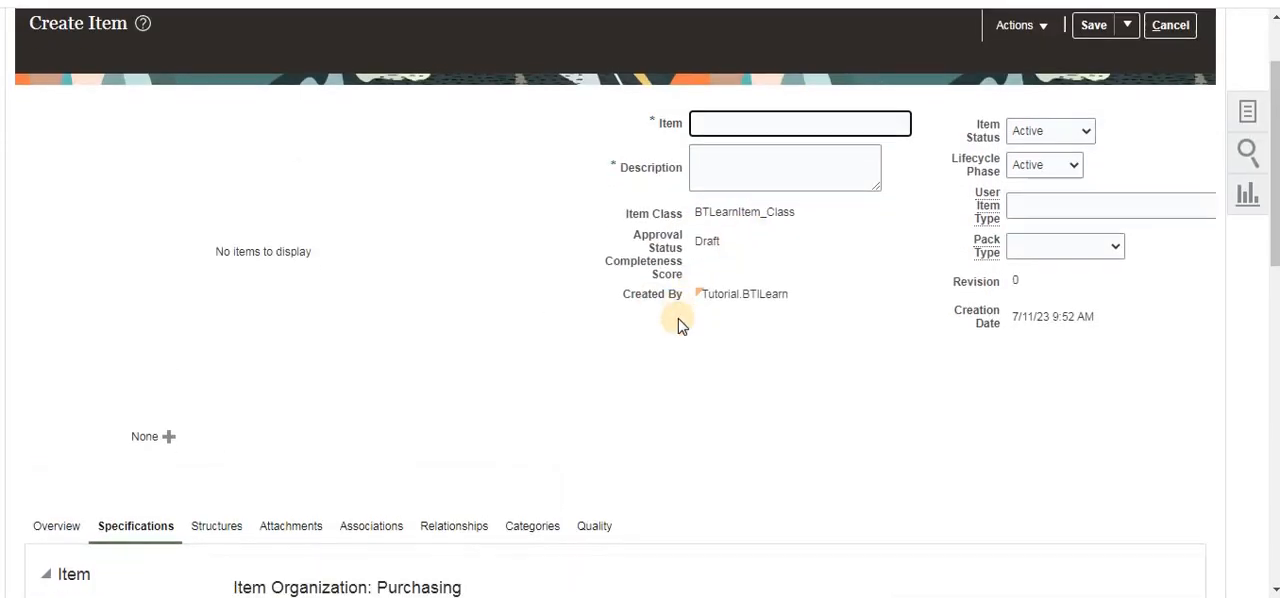
pyautogui.scroll(-3, 678, 318)
pyautogui.scroll(4, 866, 212)
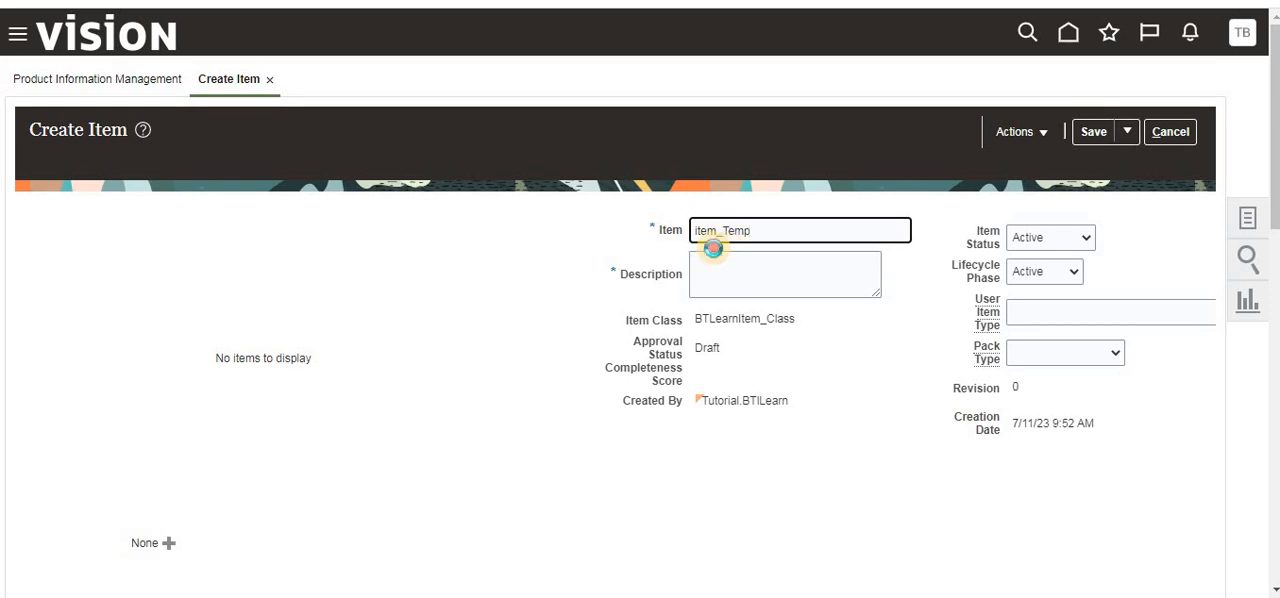
pyautogui.doubleClick(762, 230)
pyautogui.hotkey('ctrl', 'c')
pyautogui.click(763, 273)
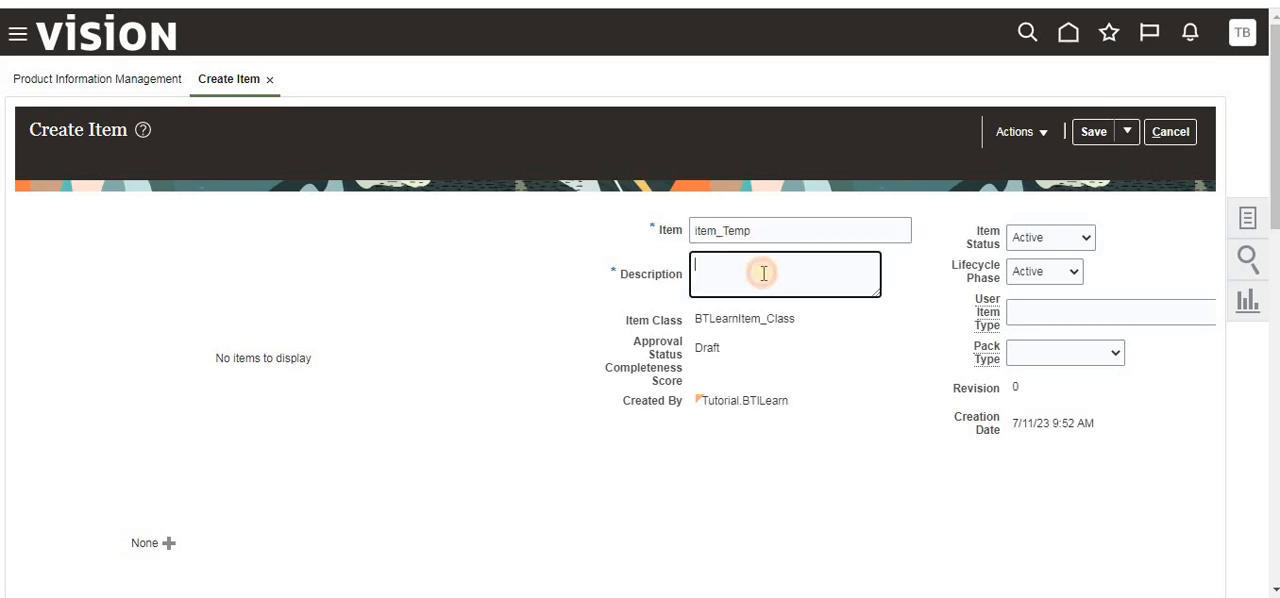
pyautogui.hotkey('ctrl', 'v')
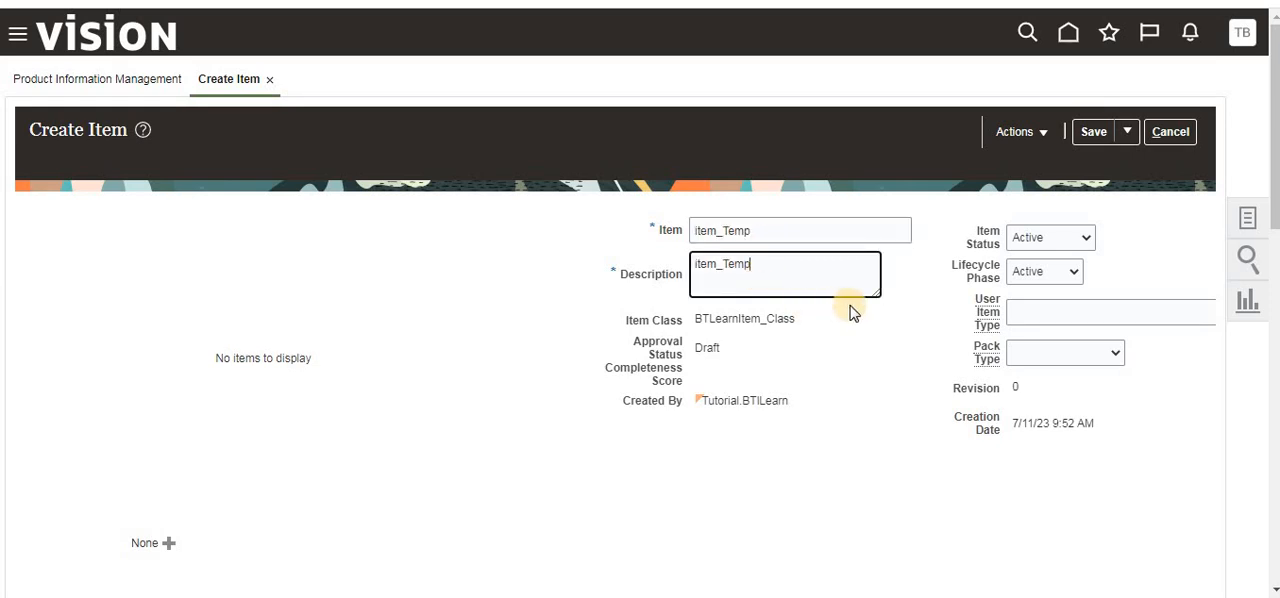
pyautogui.click(1093, 134)
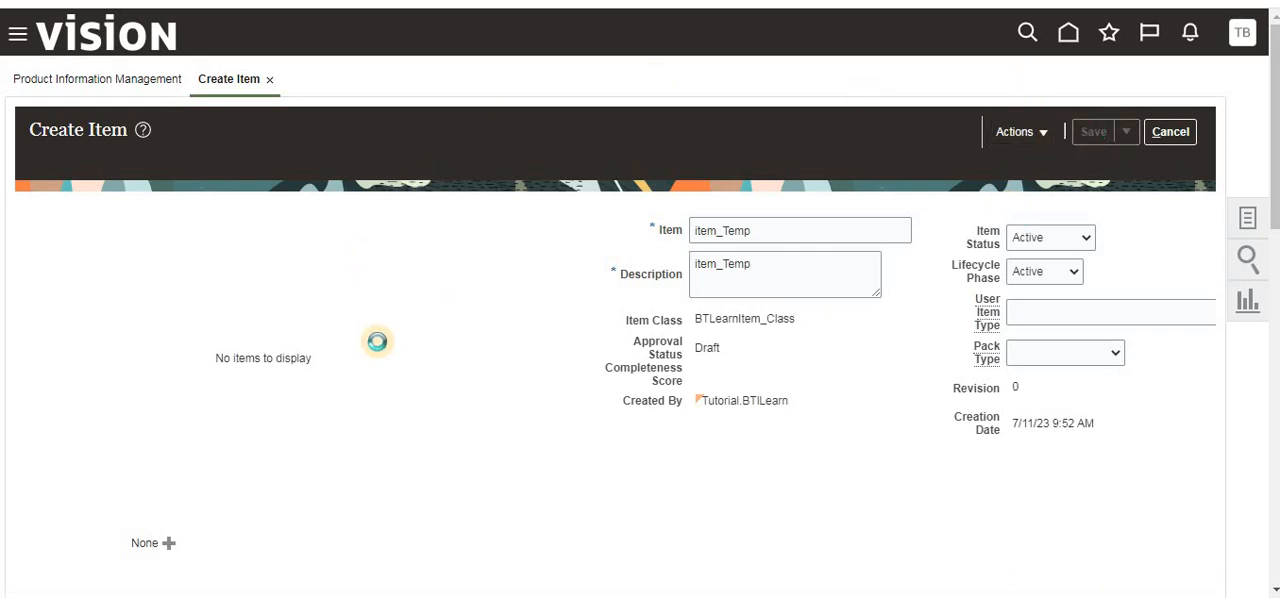